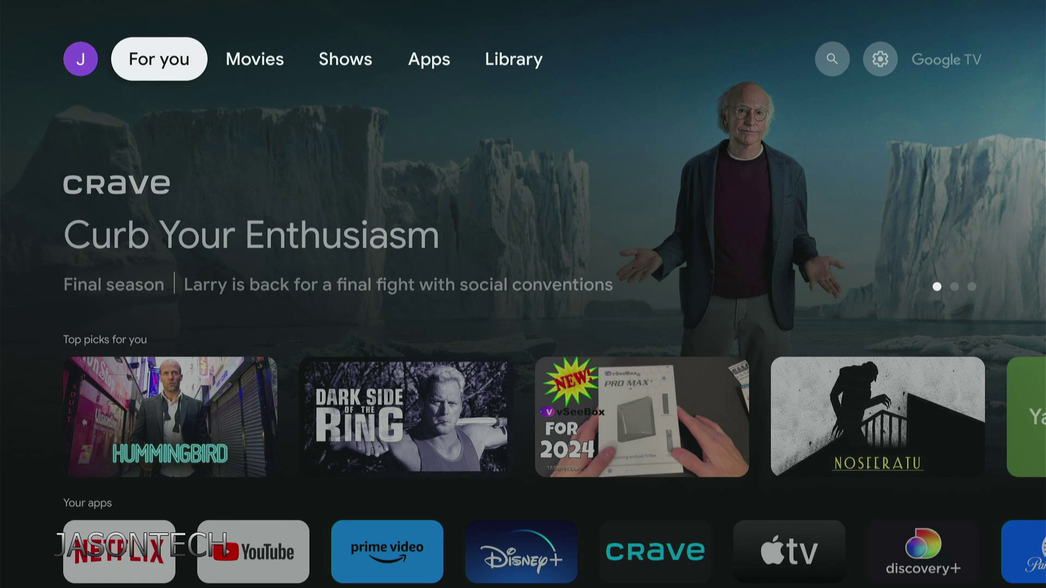
# Step: Open the device's full Settings from the Google TV home screen
pyautogui.press('Right')
pyautogui.press('Right')
pyautogui.press('Right')
pyautogui.press('Right')
pyautogui.press('Right')
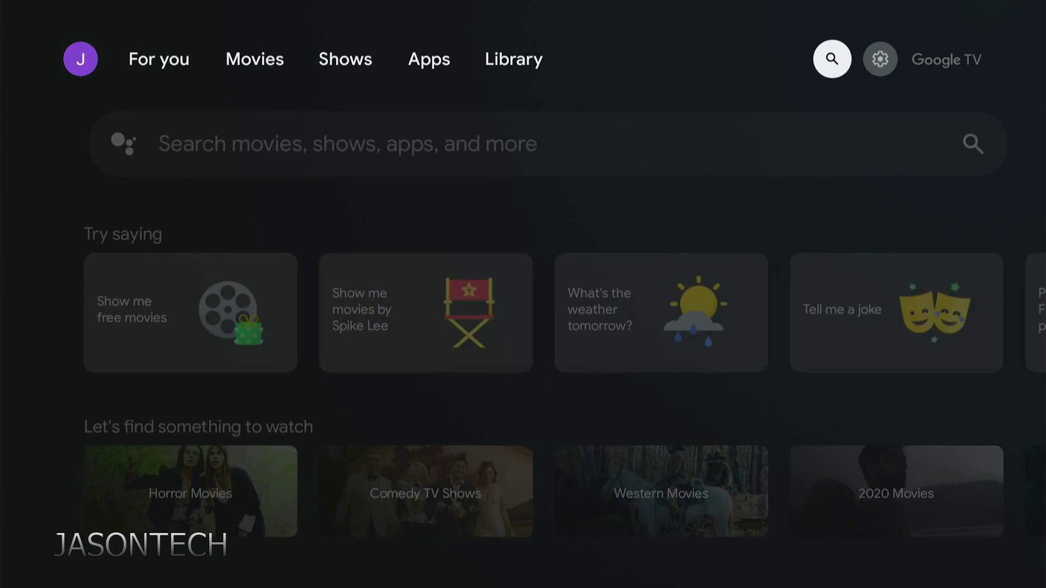
pyautogui.press('Right')
pyautogui.press('Return')
pyautogui.press('Return')
# Step: Go to the System settings and open the About page
pyautogui.press('Down')
pyautogui.press('Down')
pyautogui.press('Down')
pyautogui.press('Down')
pyautogui.press('Down')
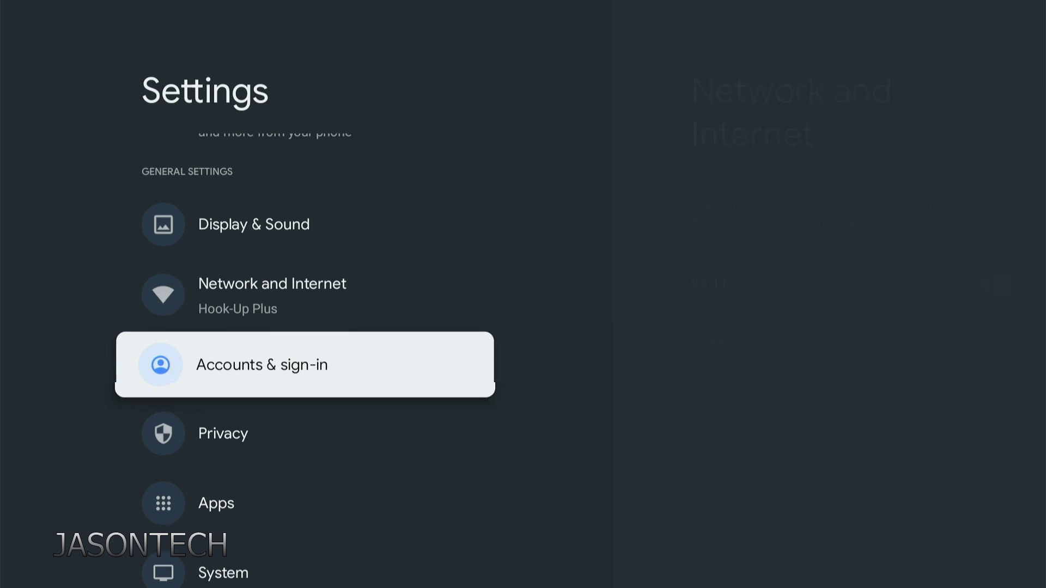
pyautogui.press('Return')
pyautogui.press('Down')
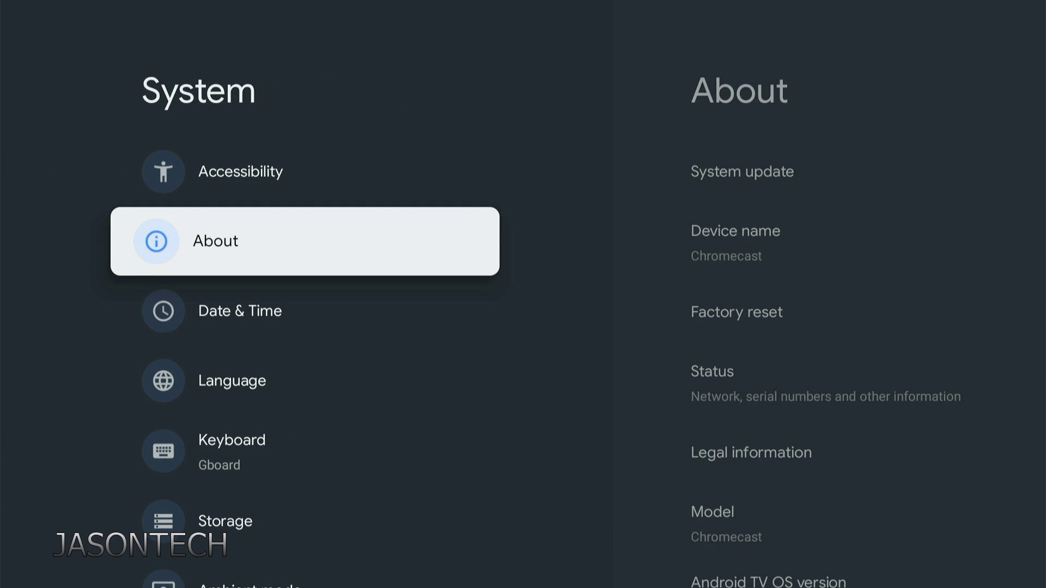
pyautogui.press('Return')
# Step: Enable developer mode by repeatedly selecting the Android TV OS build entry
pyautogui.press('Down')
pyautogui.press('Down')
pyautogui.press('Down')
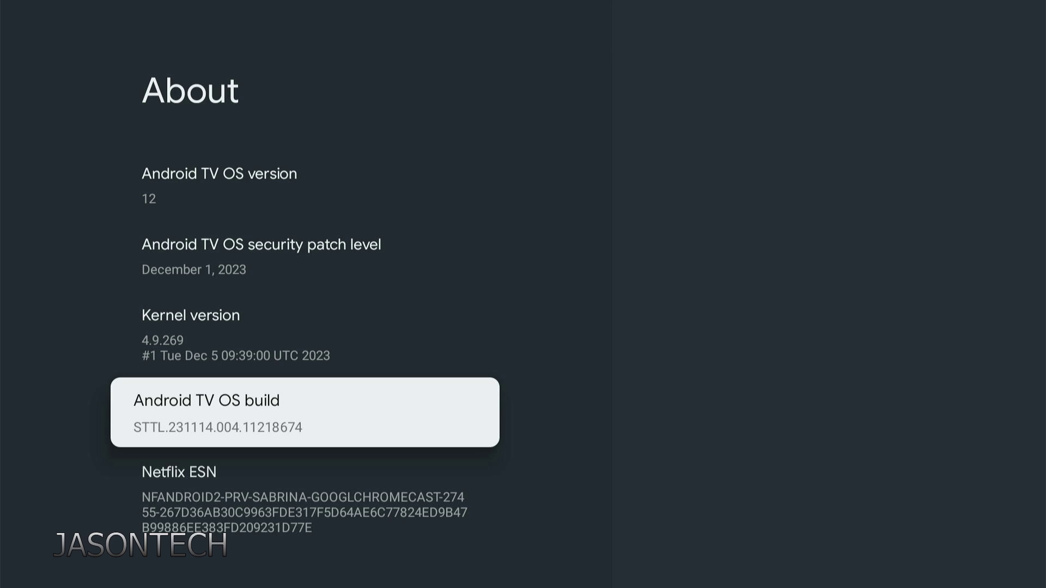
pyautogui.press('Return')
pyautogui.press('Return')
pyautogui.press('Return')
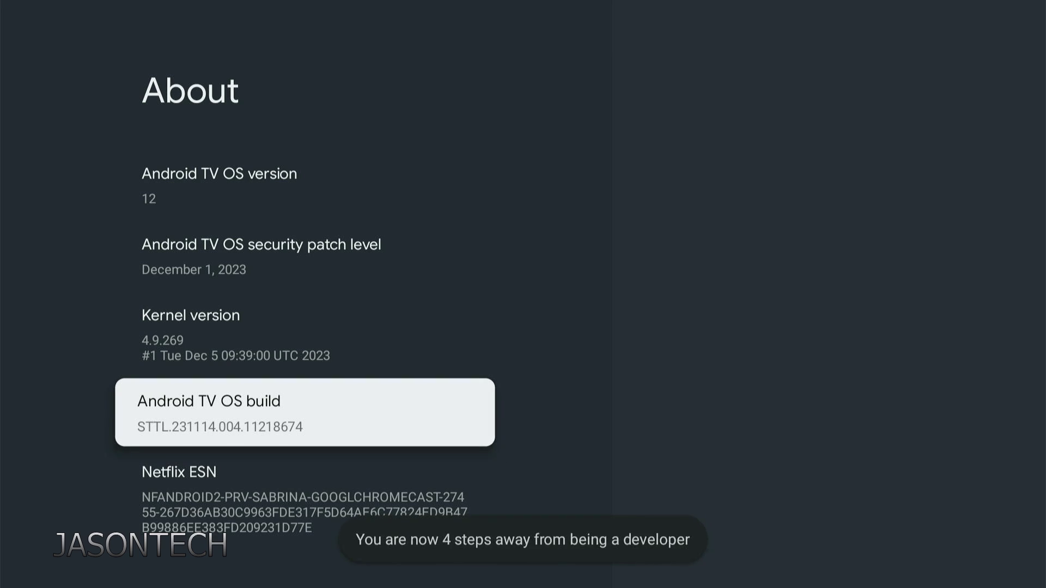
pyautogui.press('Return')
pyautogui.press('Return')
pyautogui.press('Return')
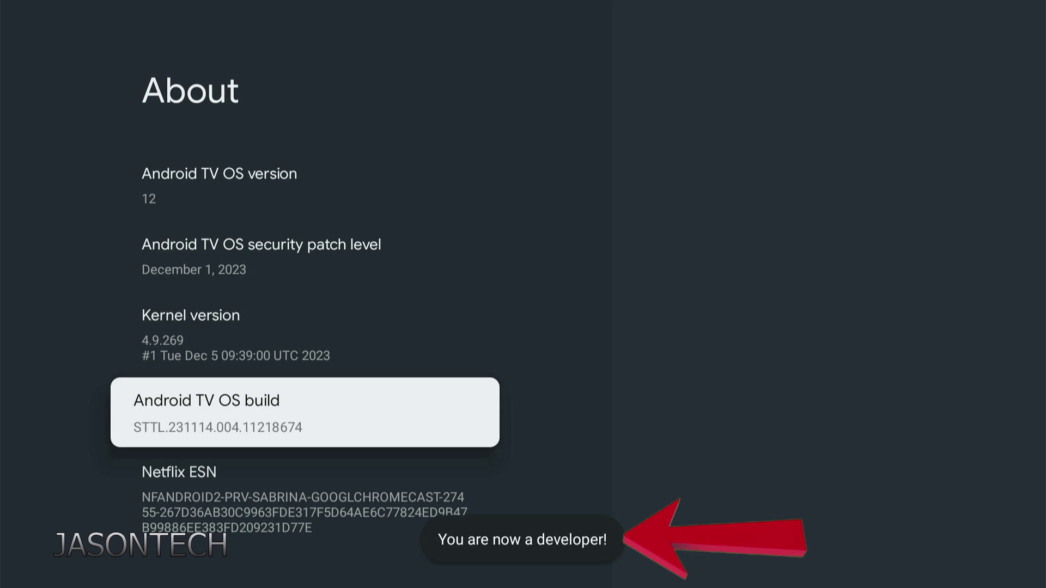
# Step: Leave Settings and go to the app search on the home screen's Apps page
pyautogui.press('Escape')
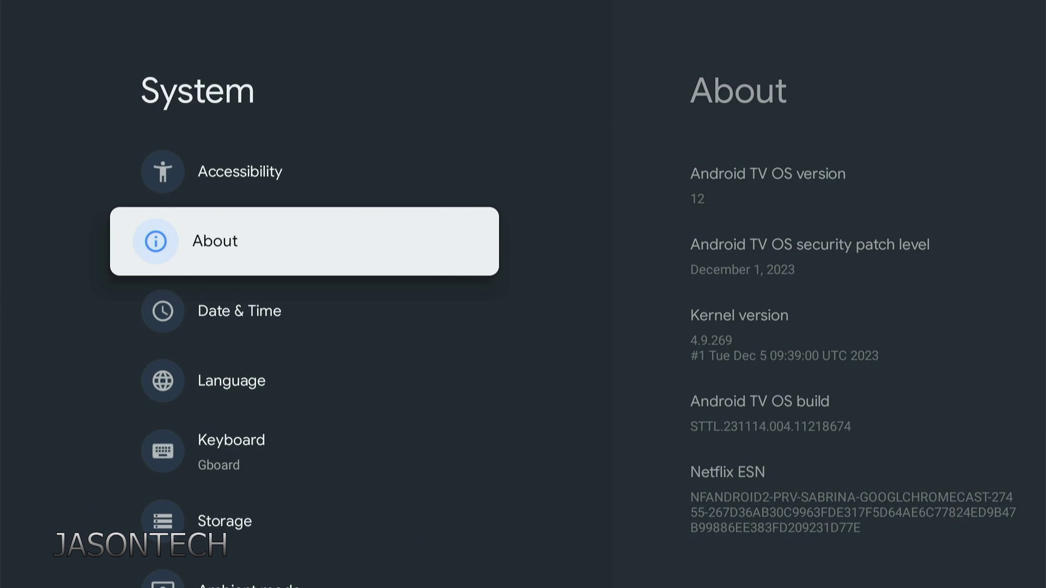
pyautogui.press('Escape')
pyautogui.press('Escape')
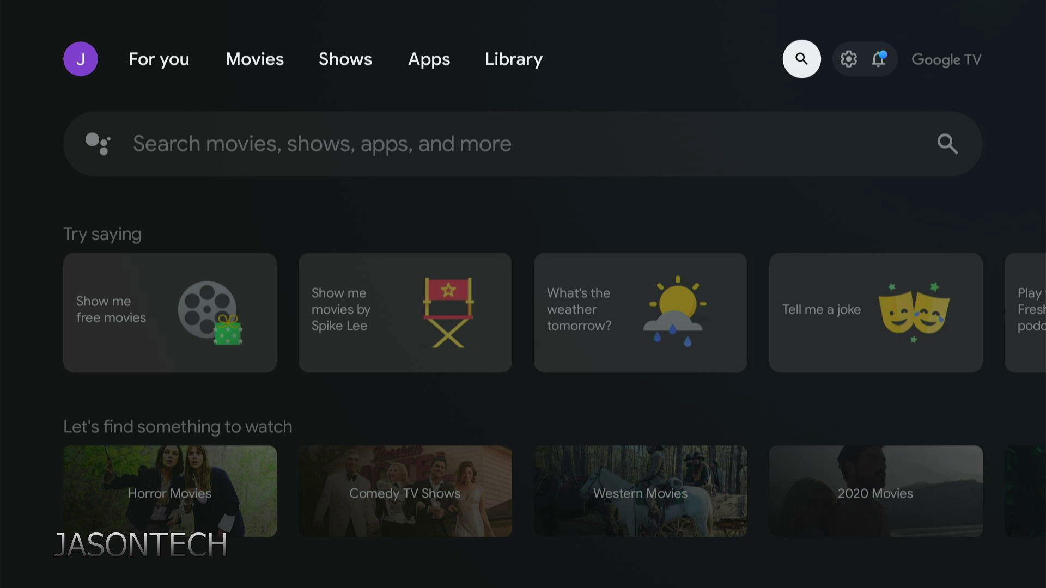
pyautogui.press('Left')
pyautogui.press('Left')
pyautogui.press('Left')
pyautogui.press('Right')
pyautogui.press('Down')
pyautogui.press('Down')
pyautogui.press('Down')
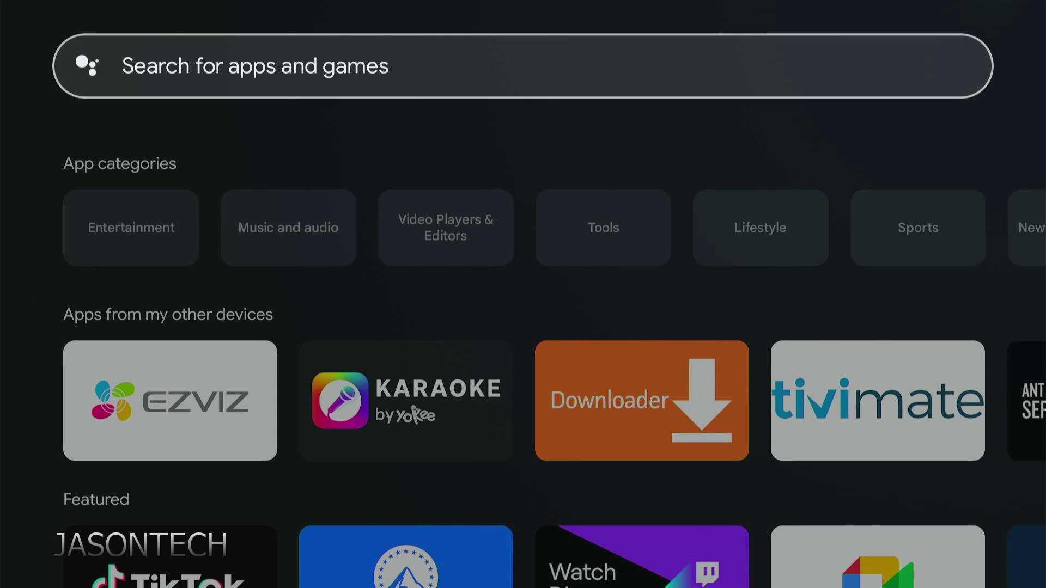
# Step: Find Downloader by AFTVnews among the apps from other devices and install it
pyautogui.press('Down')
pyautogui.press('Down')
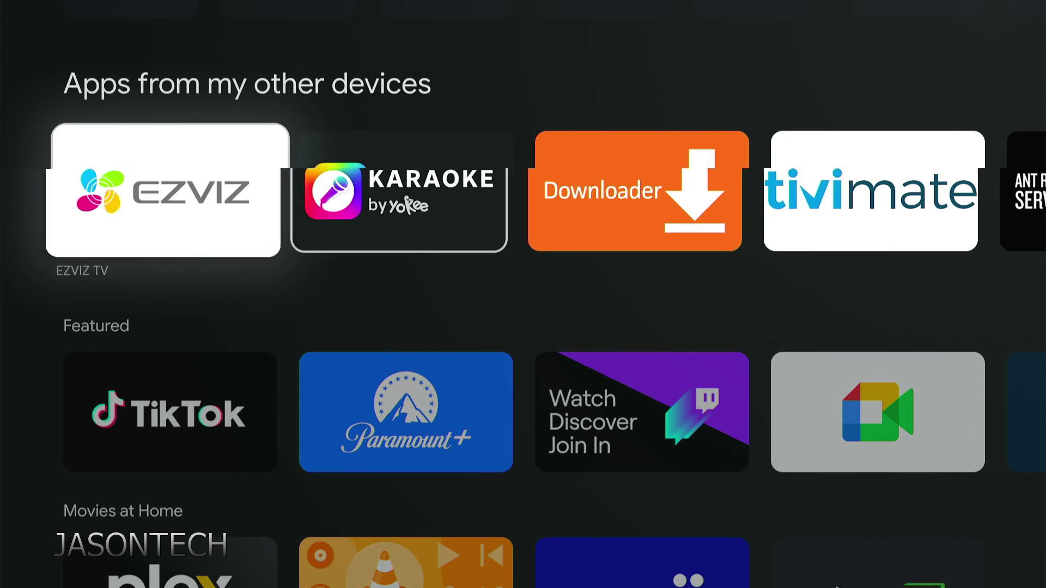
pyautogui.press('Right')
pyautogui.press('Right')
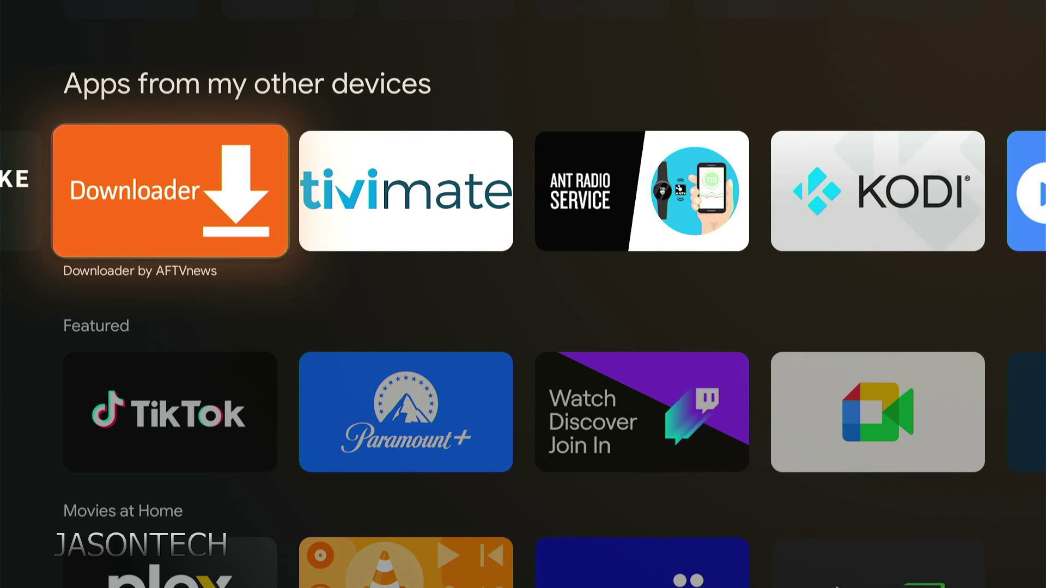
pyautogui.press('Up')
pyautogui.press('Up')
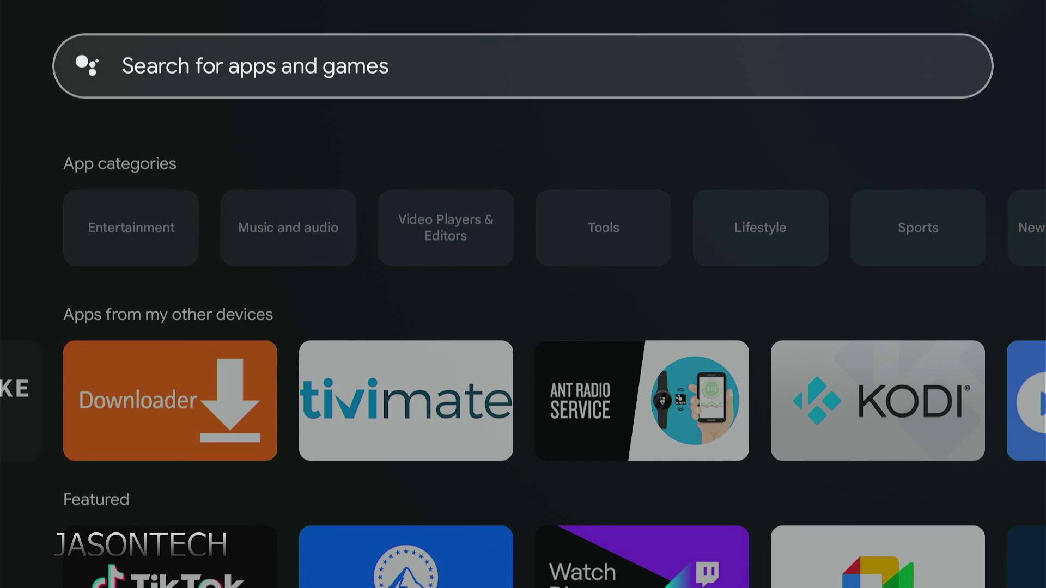
pyautogui.press('Down')
pyautogui.press('Down')
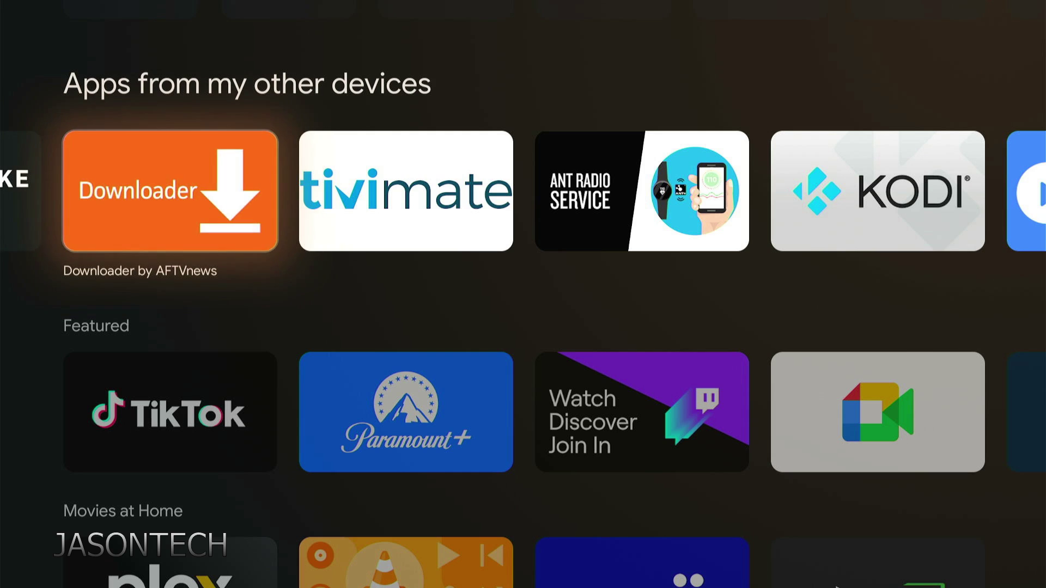
pyautogui.press('Return')
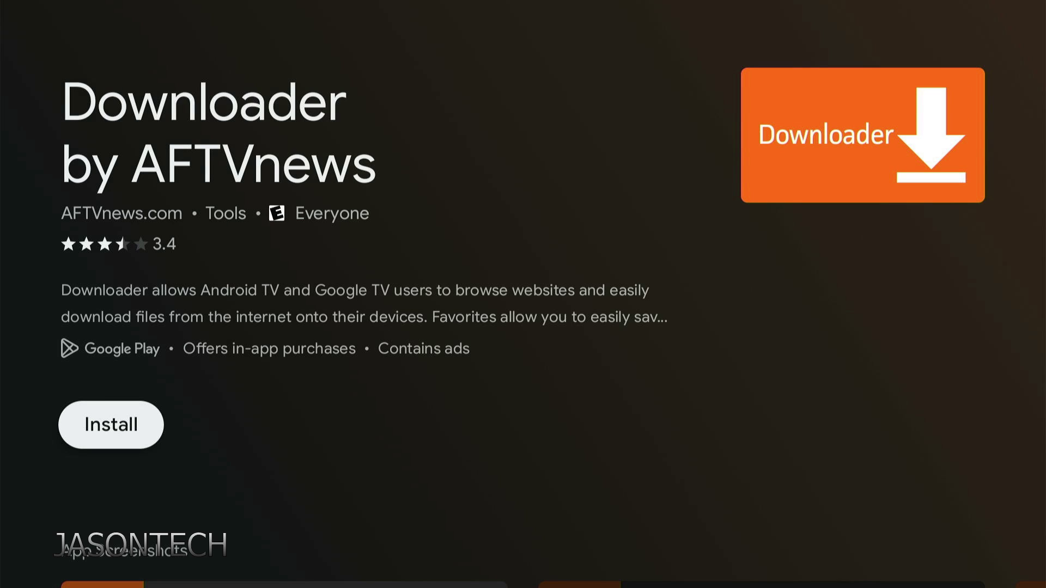
pyautogui.press('Return')
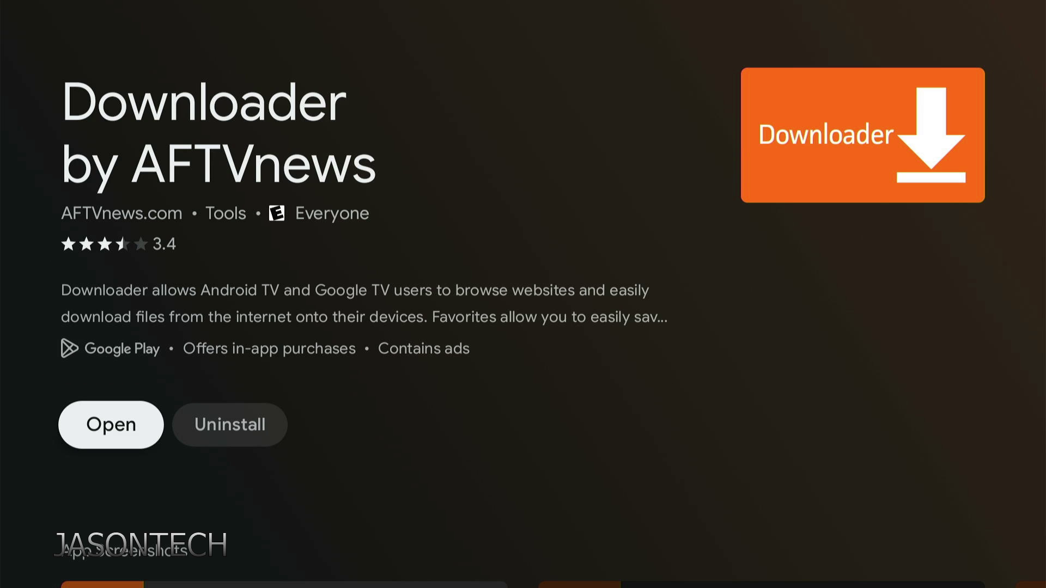
# Step: Open Downloader, allow it to access photos and media, and dismiss the Quick Start Guide
pyautogui.press('Return')
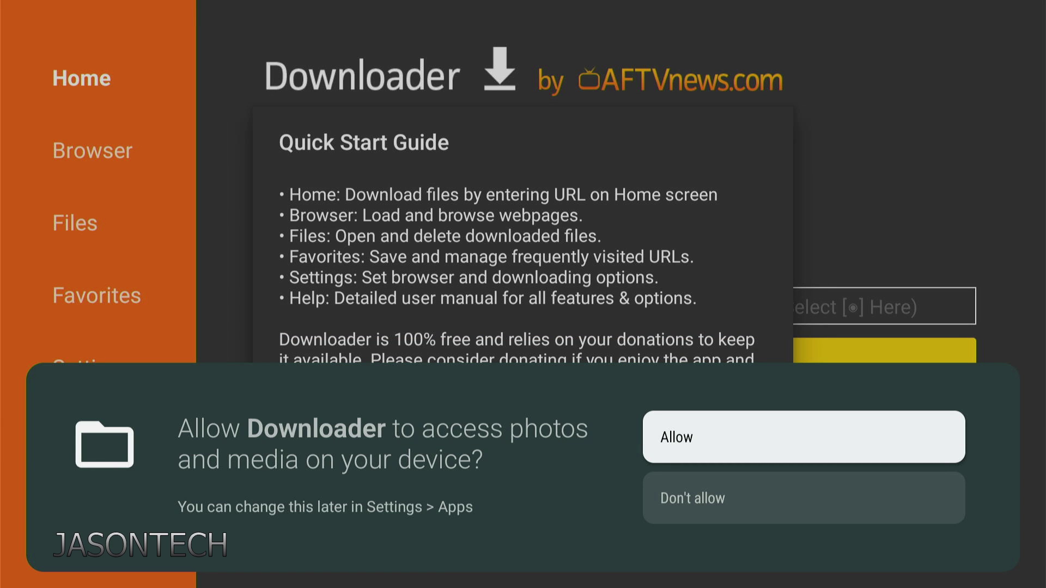
pyautogui.press('Return')
pyautogui.press('Return')
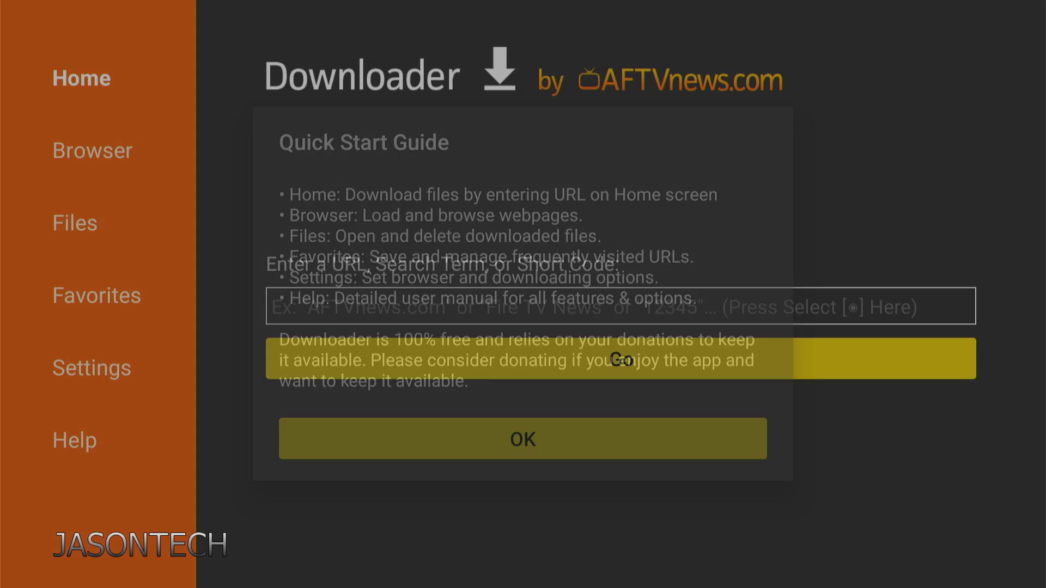
# Step: Enter the digits 659 as the start of the short code on Downloader's Home screen
pyautogui.press('Up')
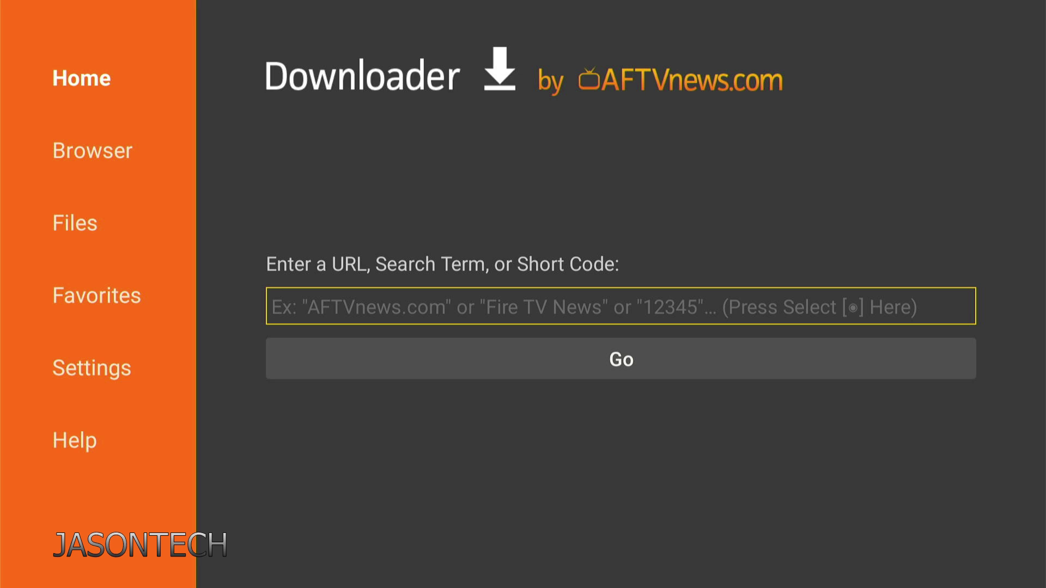
pyautogui.press('Return')
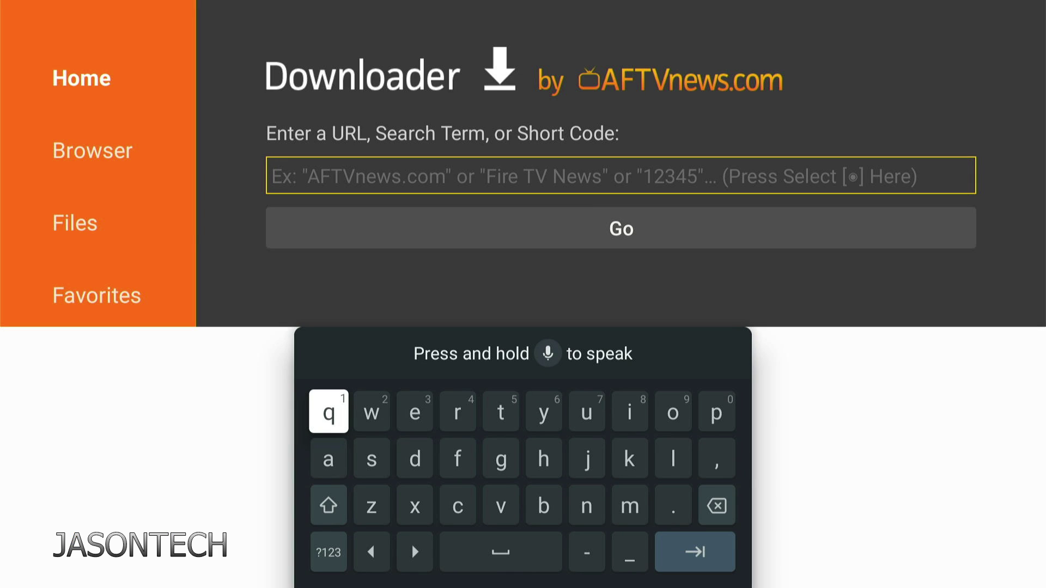
pyautogui.press('Down')
pyautogui.press('Down')
pyautogui.press('Down')
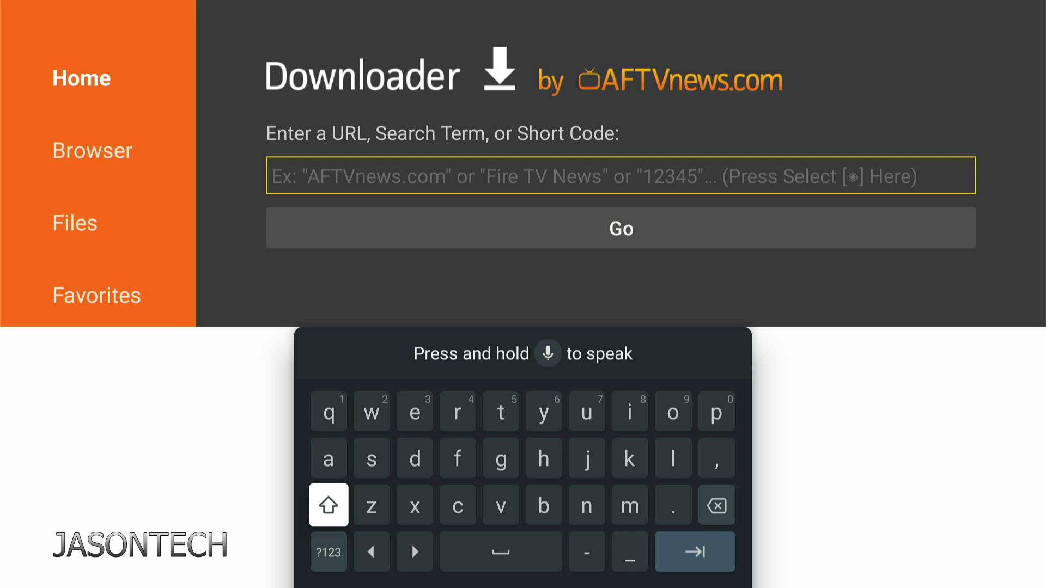
pyautogui.press('Return')
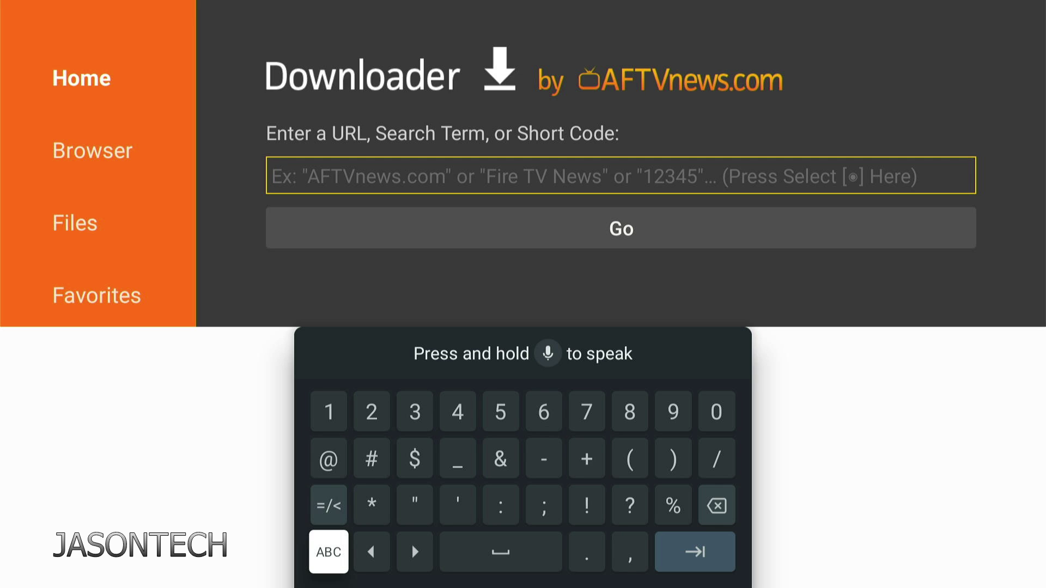
pyautogui.press('Up')
pyautogui.press('Up')
pyautogui.press('Up')
pyautogui.press('Right')
pyautogui.press('Right')
pyautogui.press('Right')
pyautogui.press('Right')
pyautogui.press('Right')
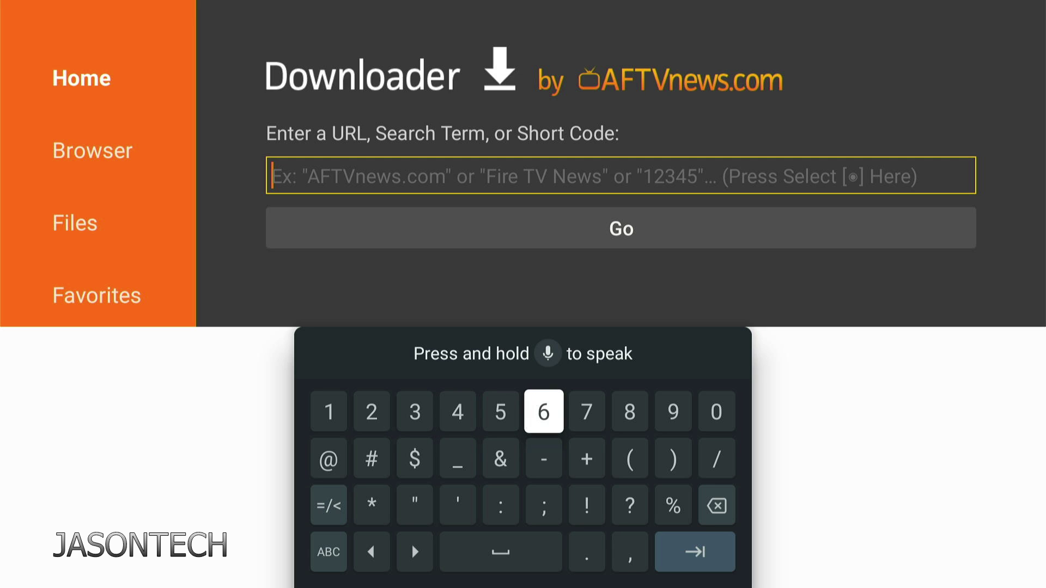
pyautogui.press('Return')
pyautogui.press('Left')
pyautogui.press('Return')
pyautogui.press('Right')
pyautogui.press('Right')
pyautogui.press('Right')
pyautogui.press('Right')
pyautogui.press('Return')
# Step: Add the digits 267 to complete the short code 659267 and load its page
pyautogui.press('Left')
pyautogui.press('Left')
pyautogui.press('Left')
pyautogui.press('Left')
pyautogui.press('Left')
pyautogui.press('Left')
pyautogui.press('Left')
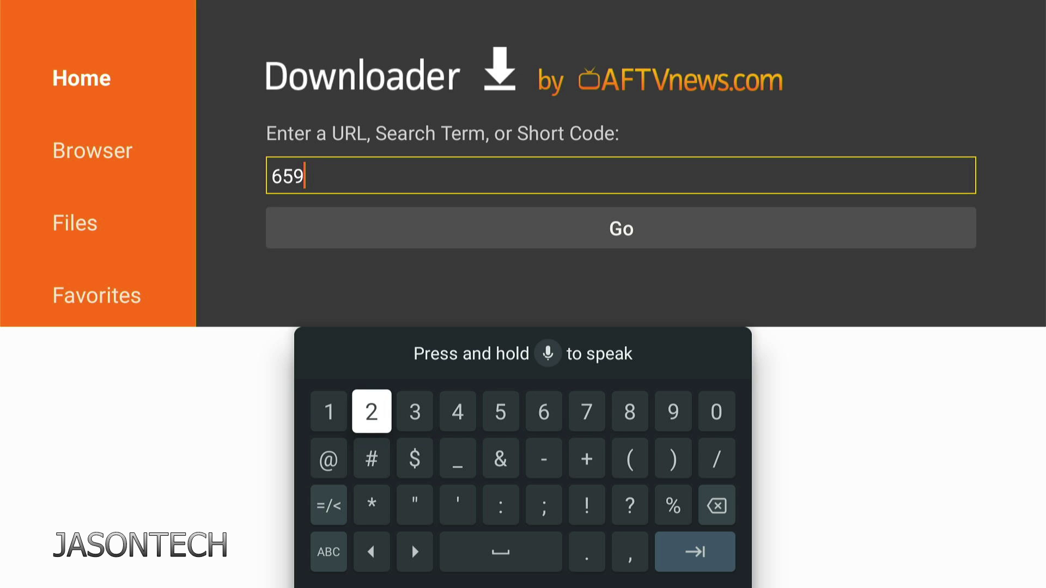
pyautogui.press('Return')
pyautogui.press('Right')
pyautogui.press('Right')
pyautogui.press('Right')
pyautogui.press('Right')
pyautogui.press('Return')
pyautogui.press('Right')
pyautogui.press('Return')
pyautogui.press('Down')
pyautogui.press('Down')
pyautogui.press('Down')
pyautogui.press('Right')
pyautogui.press('Right')
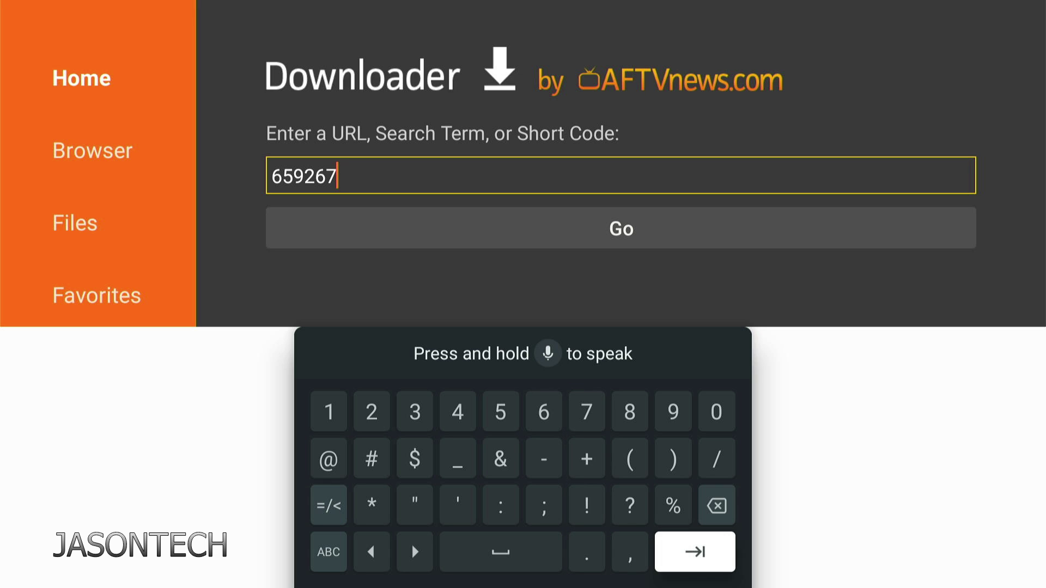
pyautogui.press('Return')
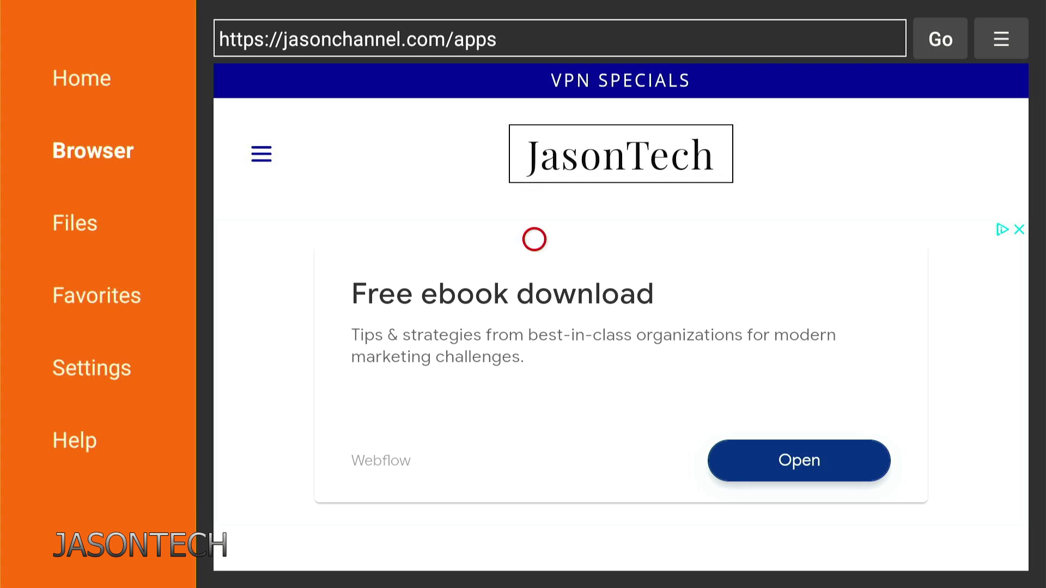
# Step: Download Mouse Toggle for Android TV from the page's Software section and start installing it
pyautogui.scroll(-10, 533, 549)
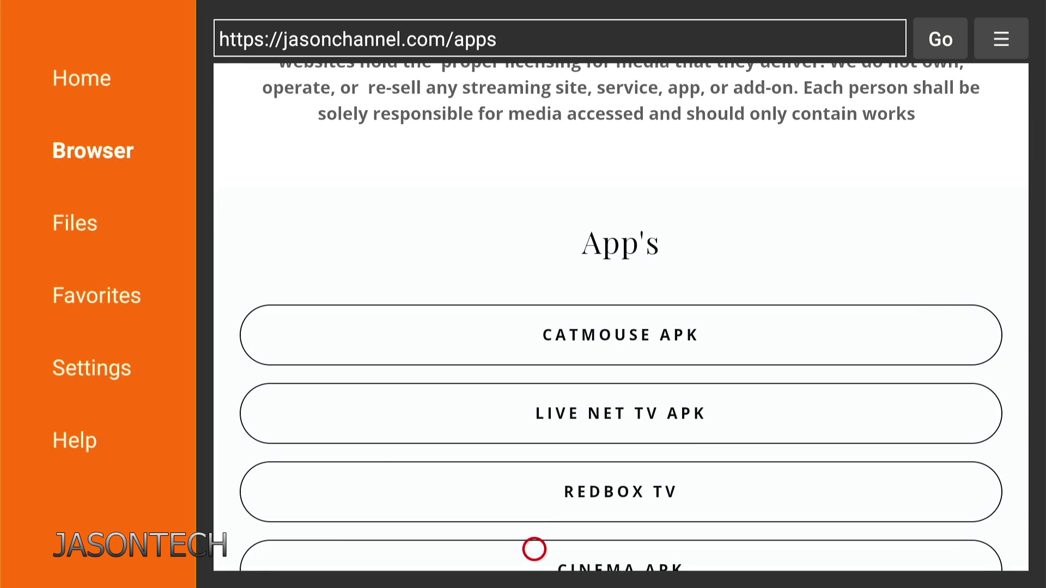
pyautogui.scroll(-15, 534, 549)
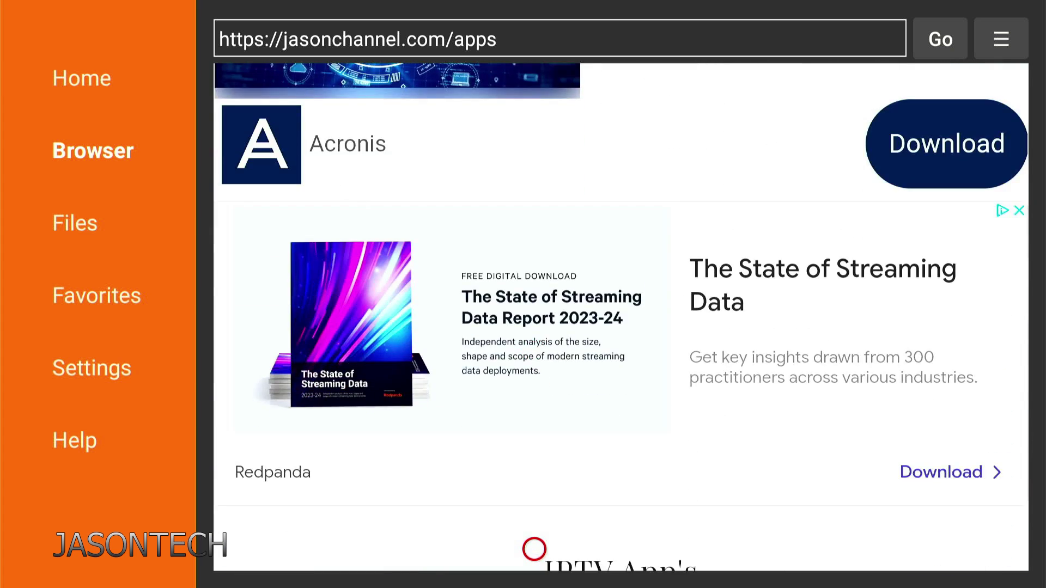
pyautogui.scroll(-8, 534, 549)
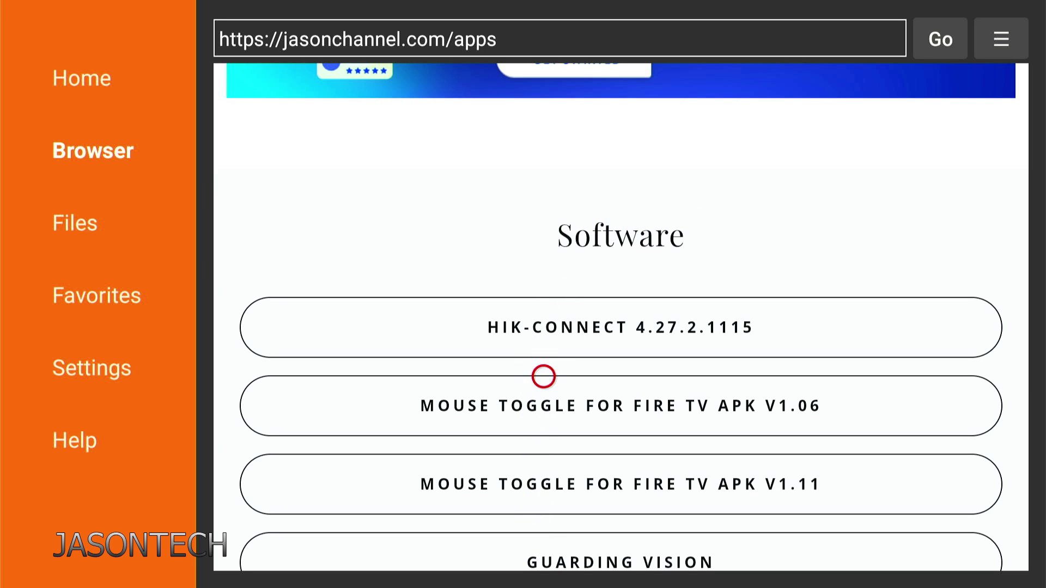
pyautogui.scroll(-2, 544, 549)
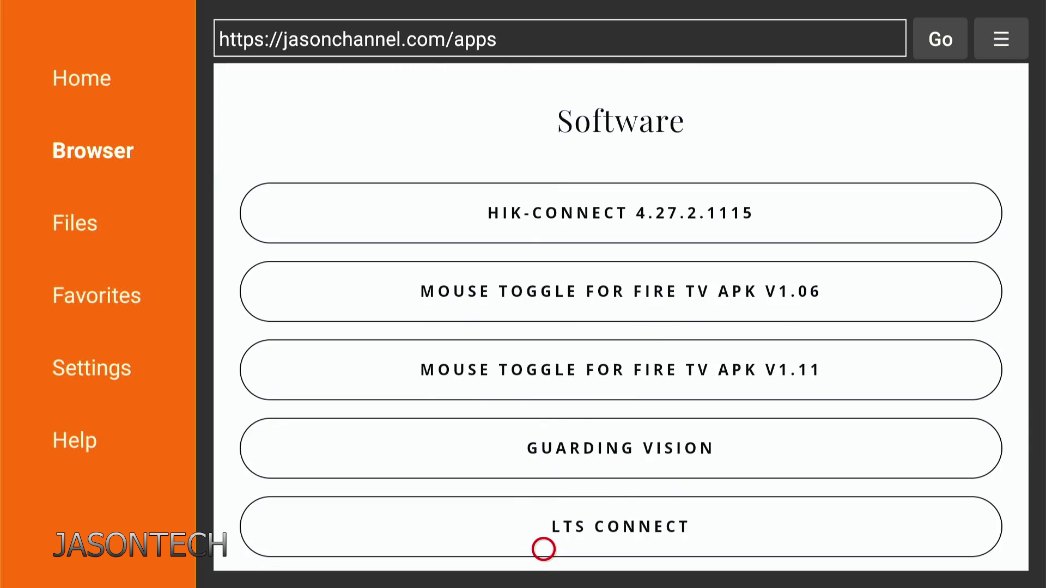
pyautogui.scroll(-4, 543, 549)
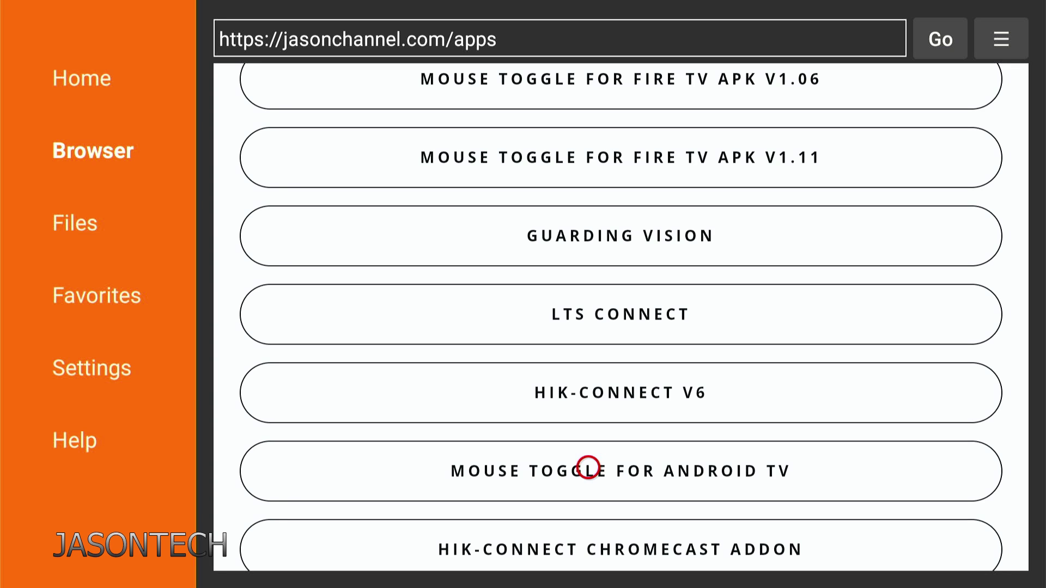
pyautogui.click(588, 468)
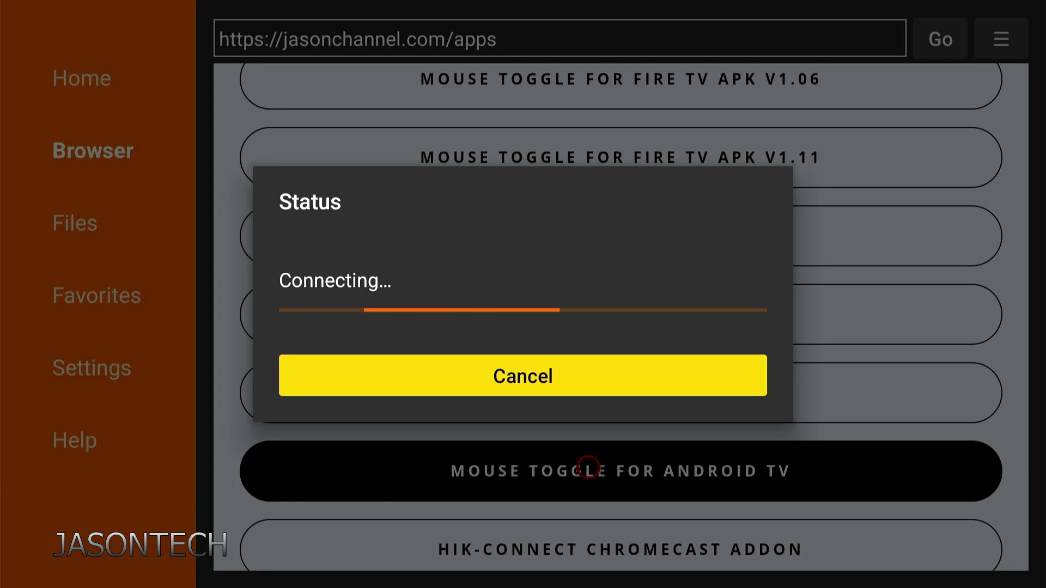
pyautogui.press('Return')
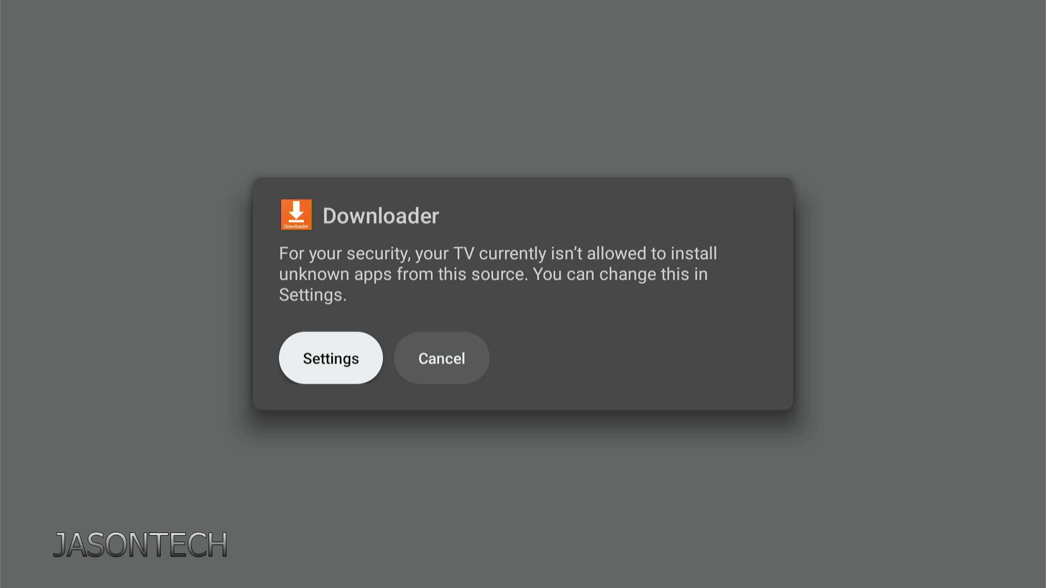
# Step: Allow Downloader to install unknown apps in the device's security settings
pyautogui.press('Return')
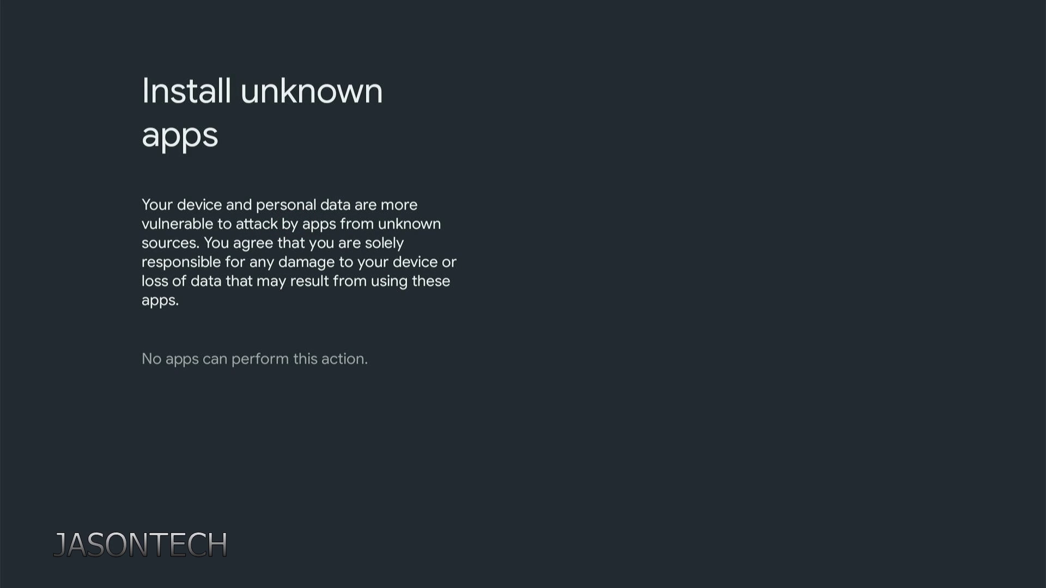
pyautogui.press('Down')
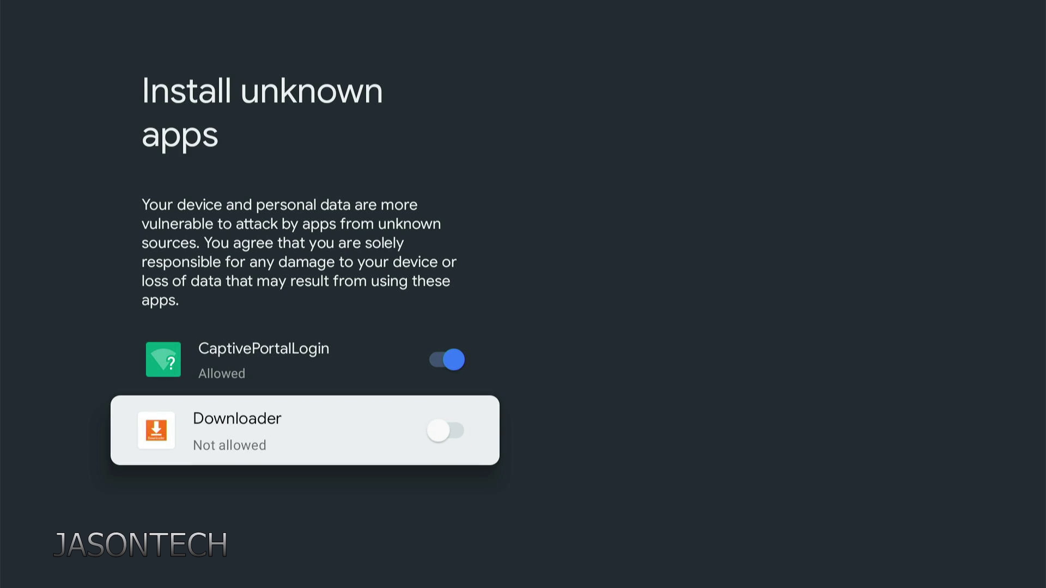
pyautogui.press('Return')
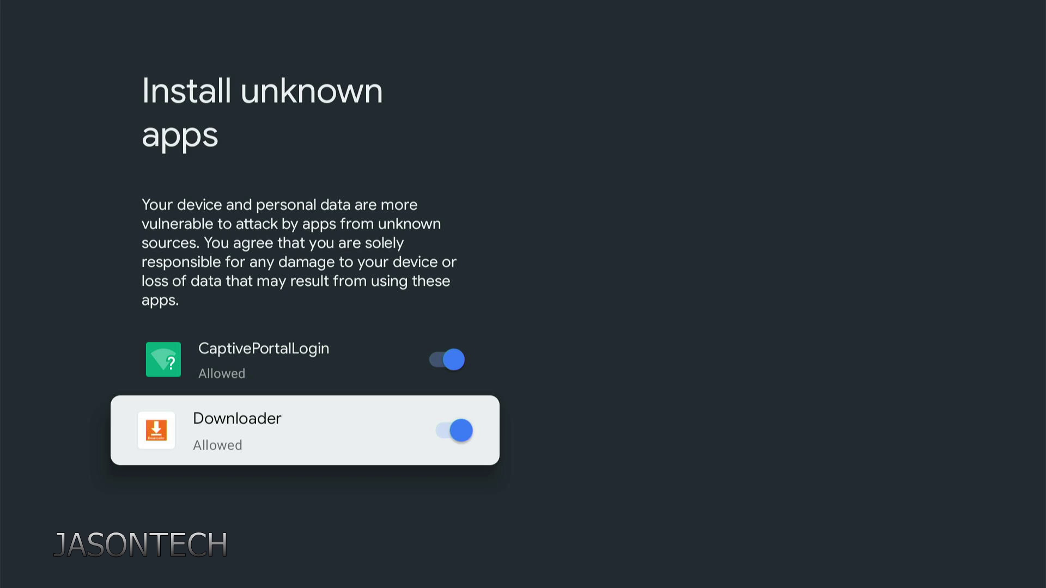
# Step: Install MATVT - Mouse for Android TV Toggle and finish the installation without opening the app
pyautogui.press('Escape')
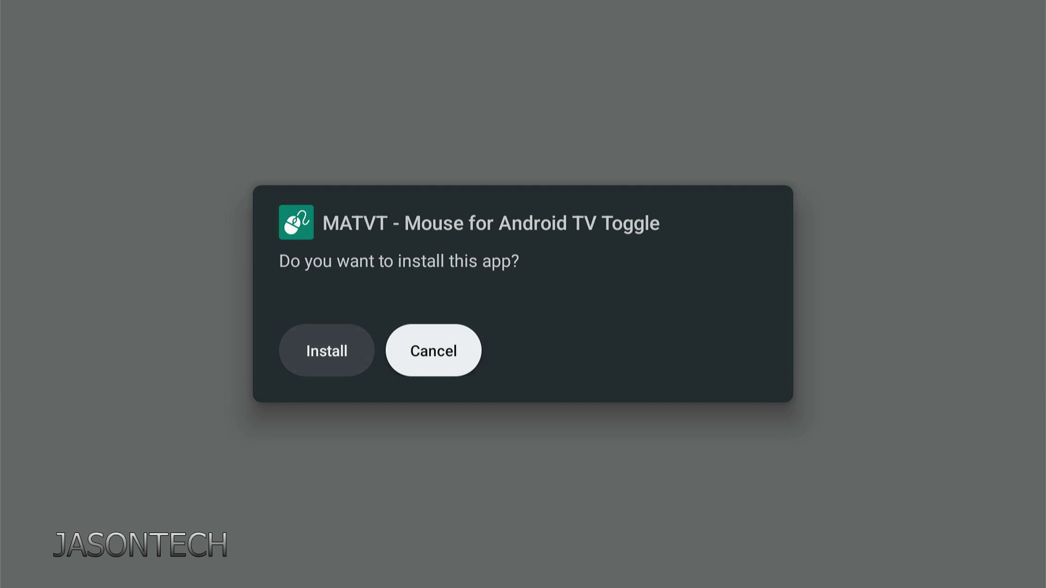
pyautogui.press('Left')
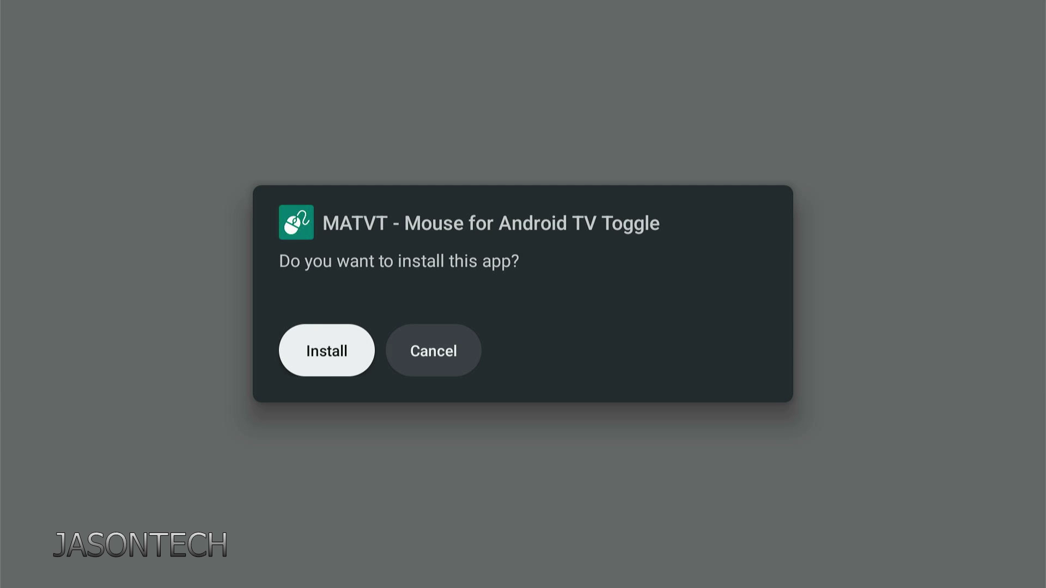
pyautogui.press('Return')
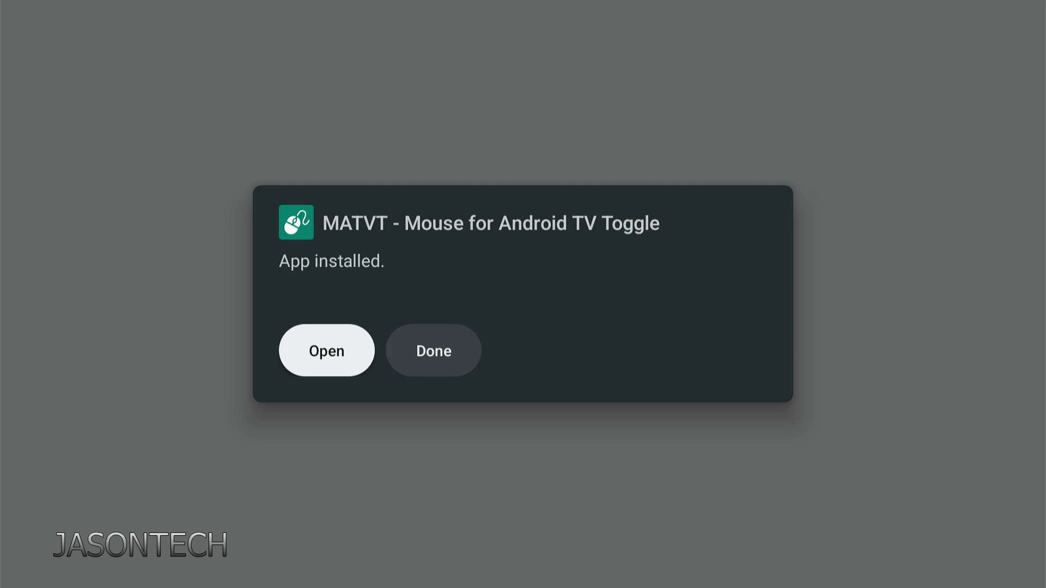
pyautogui.press('Right')
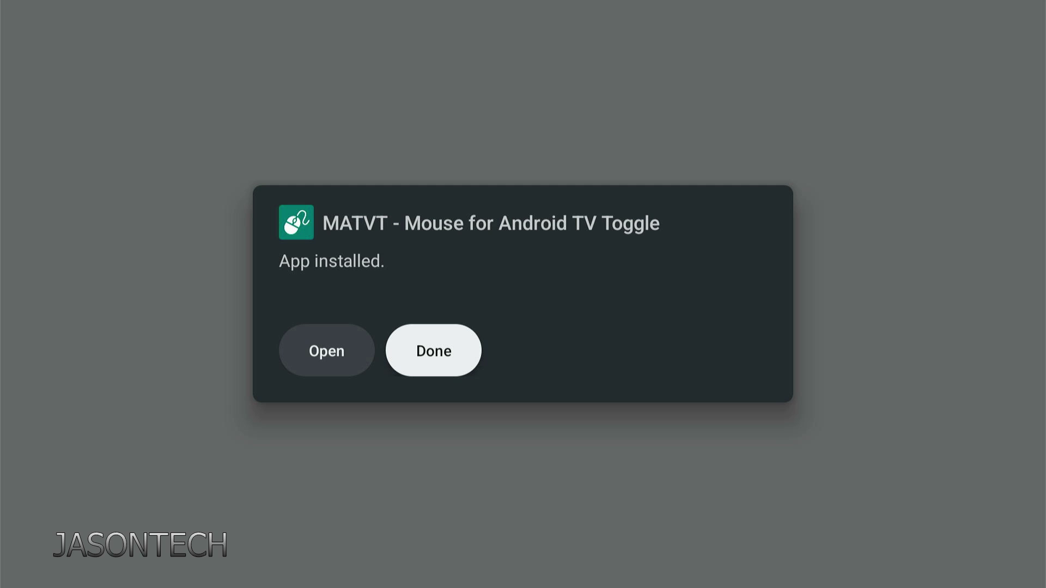
pyautogui.press('Return')
# Step: Delete the downloaded MATVT.apk installer from Downloader's folder and confirm its removal
pyautogui.press('Right')
pyautogui.press('Return')
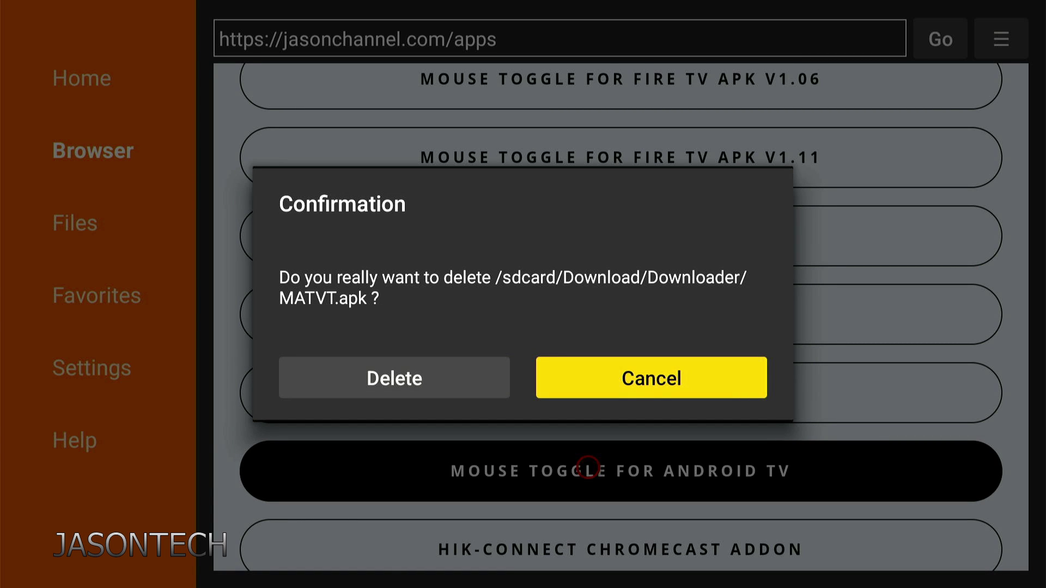
pyautogui.press('Left')
pyautogui.press('Return')
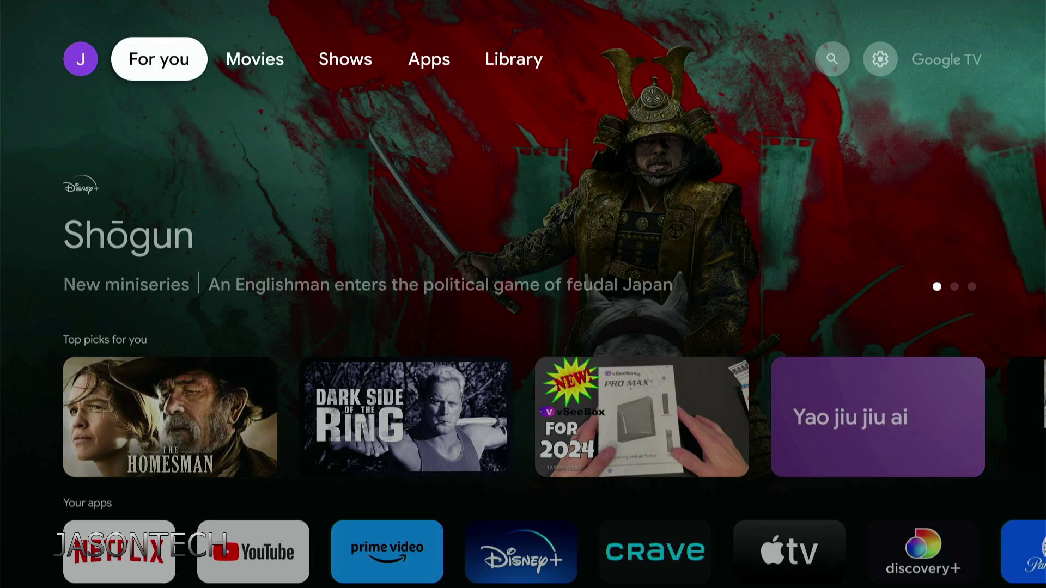
# Step: Launch MATVT - Mouse for Android TV Toggle from the Your apps row on the Google TV home screen
pyautogui.press('Down')
pyautogui.press('Down')
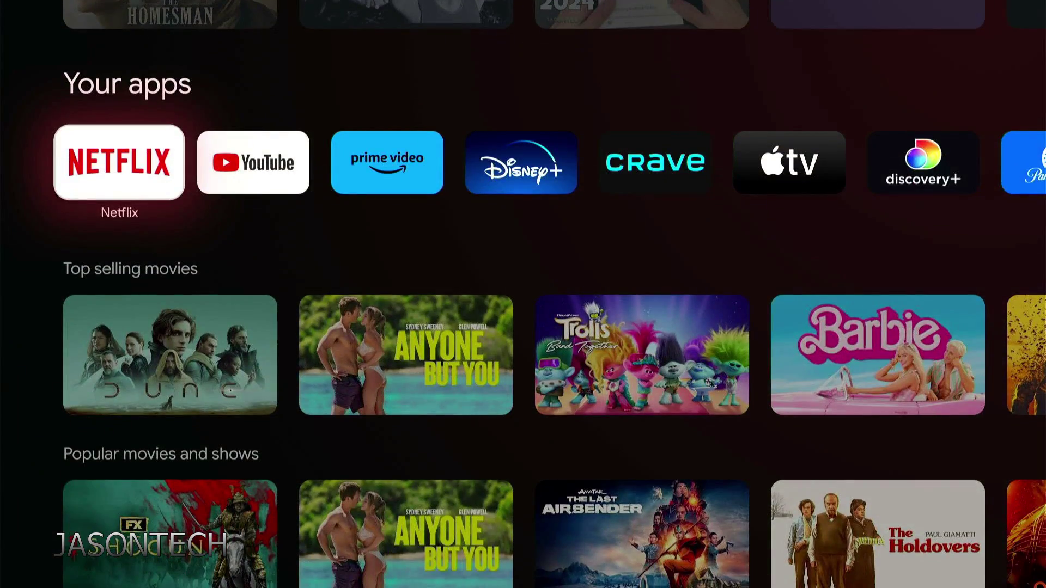
pyautogui.press('Right')
pyautogui.press('Right')
pyautogui.press('Right')
pyautogui.press('Right')
pyautogui.press('Right')
pyautogui.press('Right')
pyautogui.press('Right')
pyautogui.press('Right')
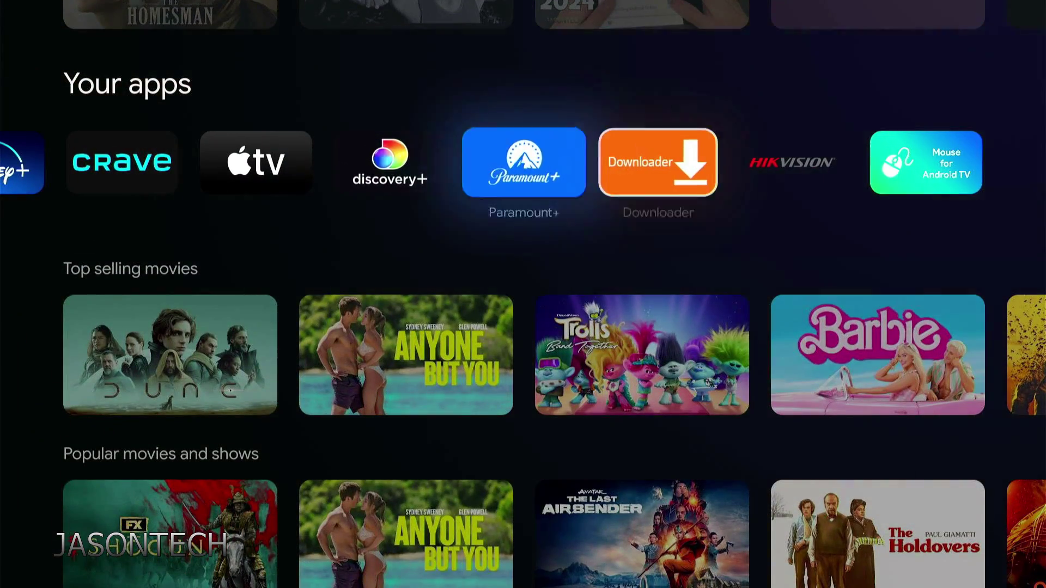
pyautogui.press('Right')
pyautogui.press('Right')
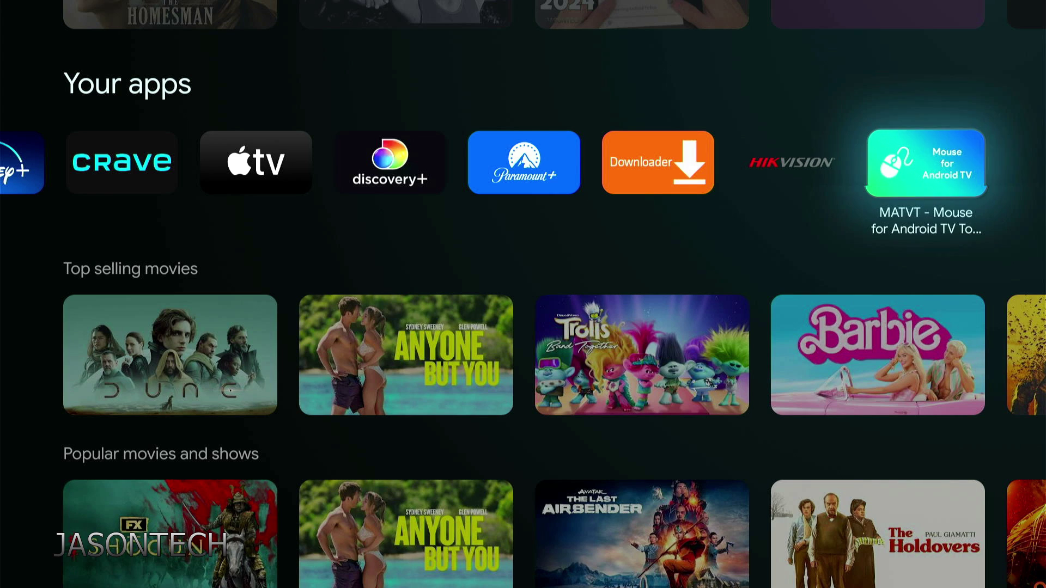
pyautogui.press('Return')
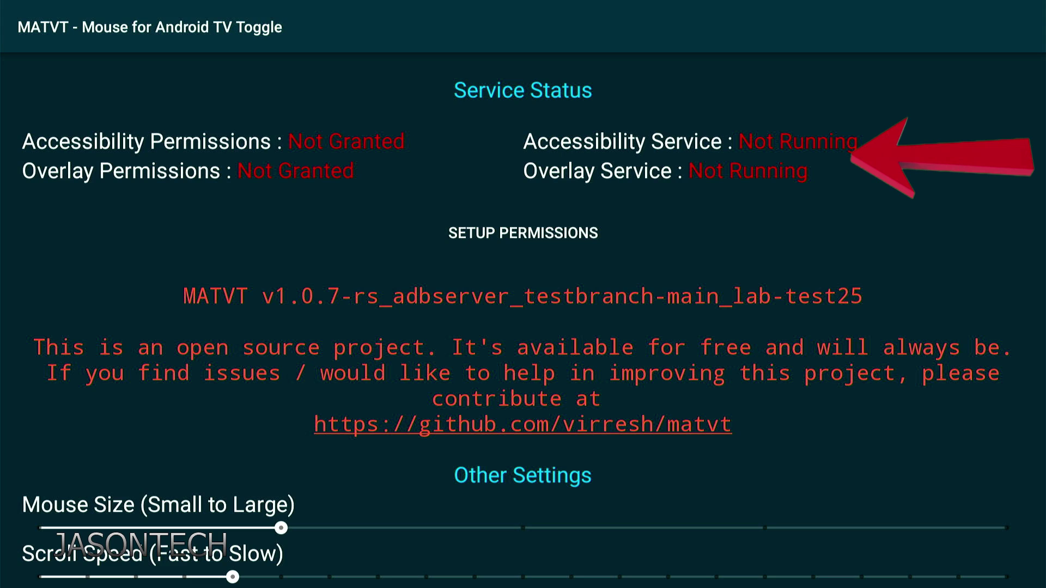
# Step: Examine the permission and service status in MATVT and leave the app
pyautogui.press('Down')
pyautogui.press('Down')
pyautogui.press('Down')
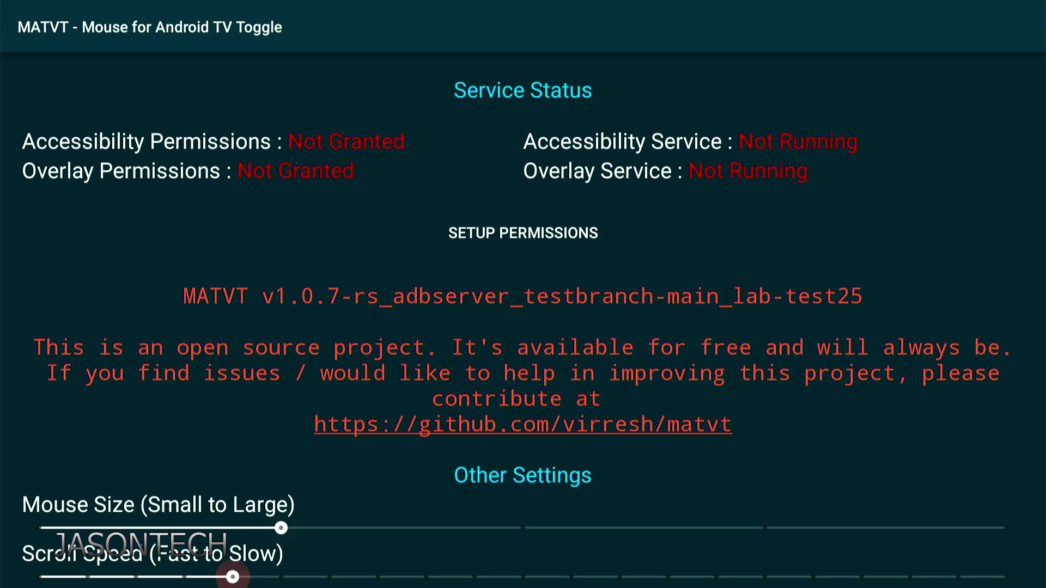
pyautogui.press('Up')
pyautogui.press('Up')
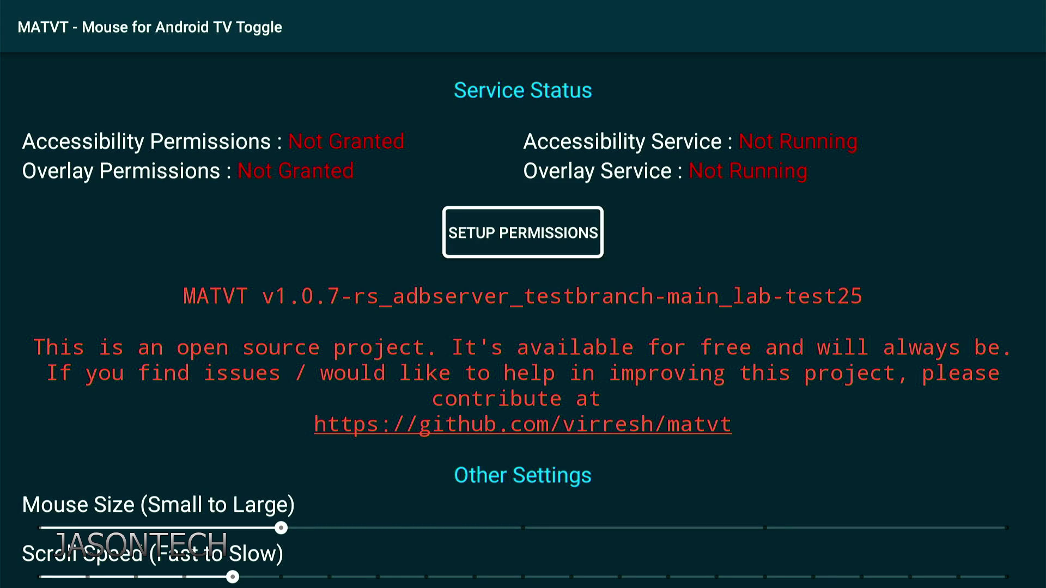
pyautogui.press('Escape')
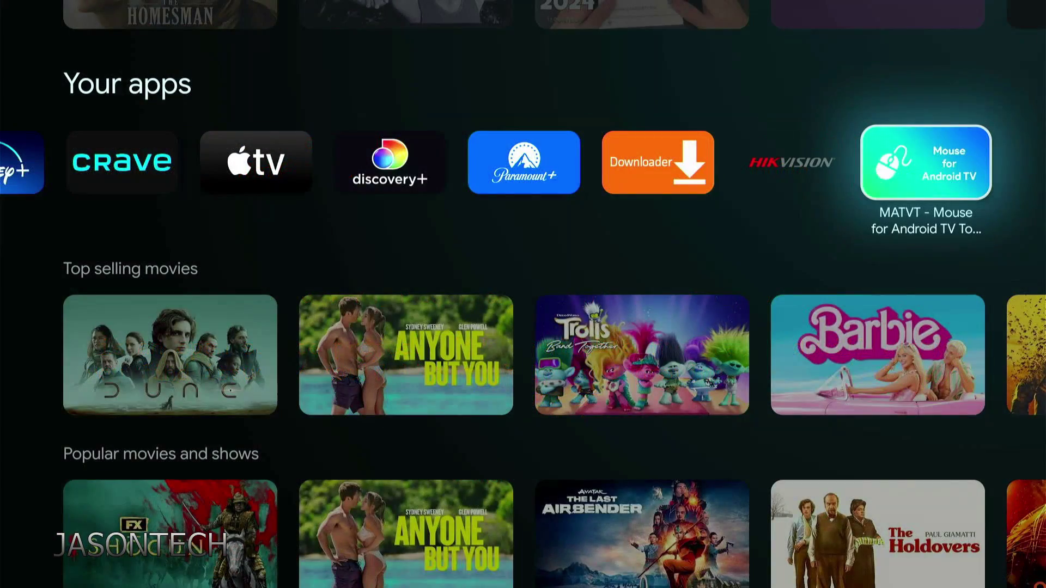
# Step: Open the full device Settings from the Google TV home screen
pyautogui.press('Escape')
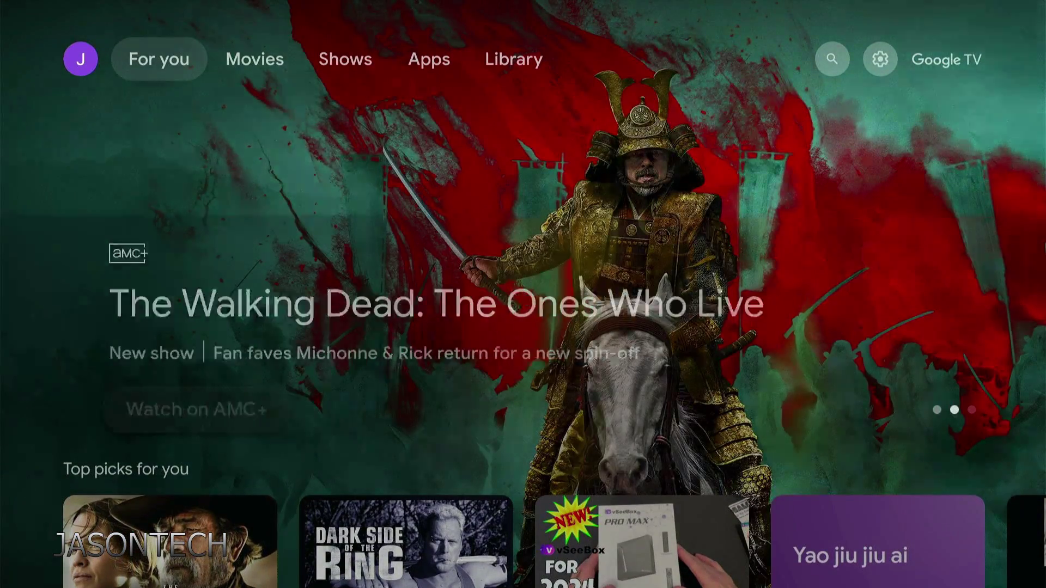
pyautogui.press('Up')
pyautogui.press('Right')
pyautogui.press('Right')
pyautogui.press('Right')
pyautogui.press('Right')
pyautogui.press('Right')
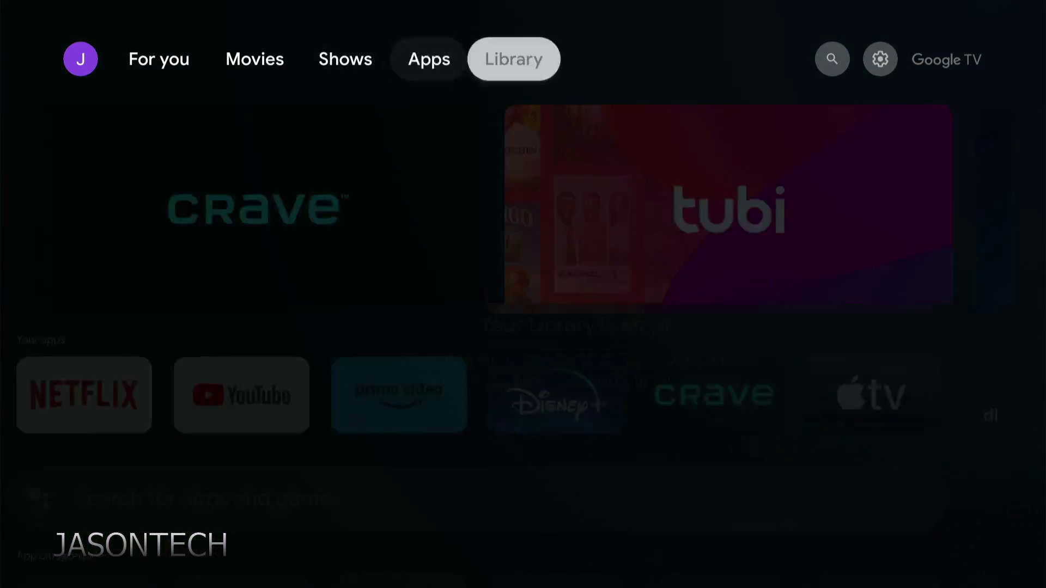
pyautogui.press('Right')
pyautogui.press('Return')
pyautogui.press('Return')
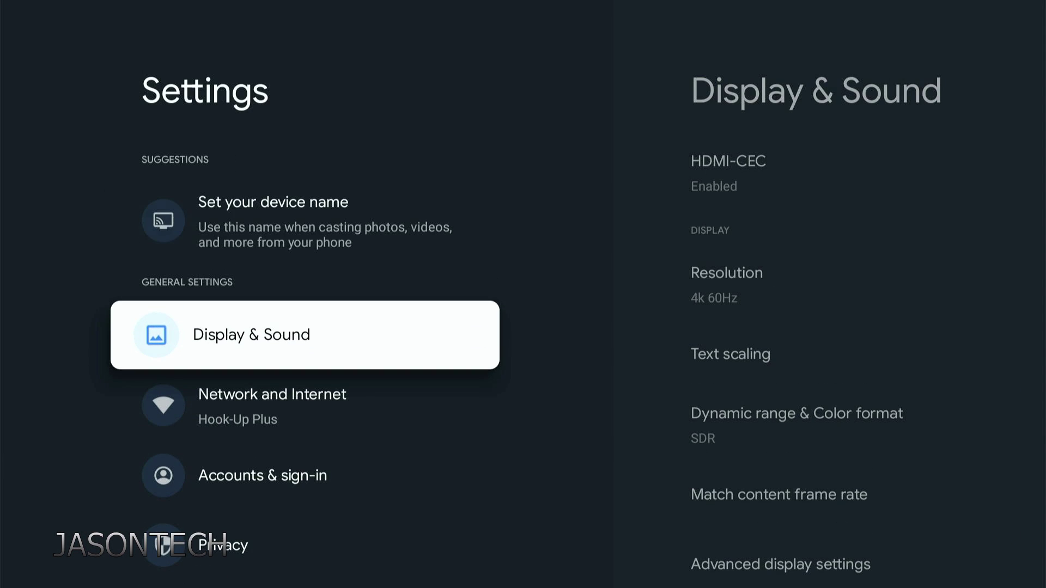
# Step: Open the Apps section of the device Settings
pyautogui.press('Down')
pyautogui.press('Down')
pyautogui.press('Down')
pyautogui.press('Down')
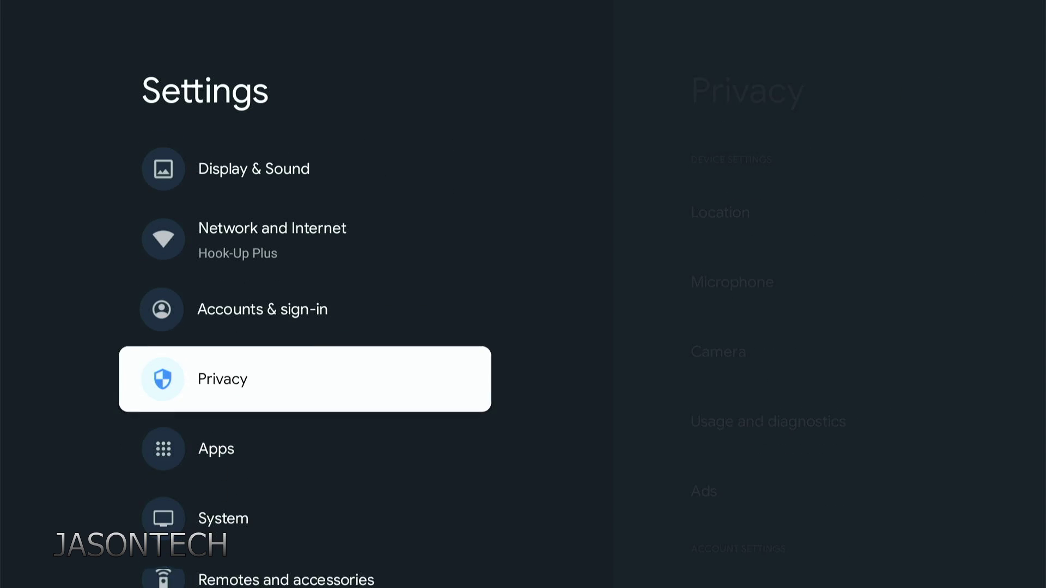
pyautogui.press('Return')
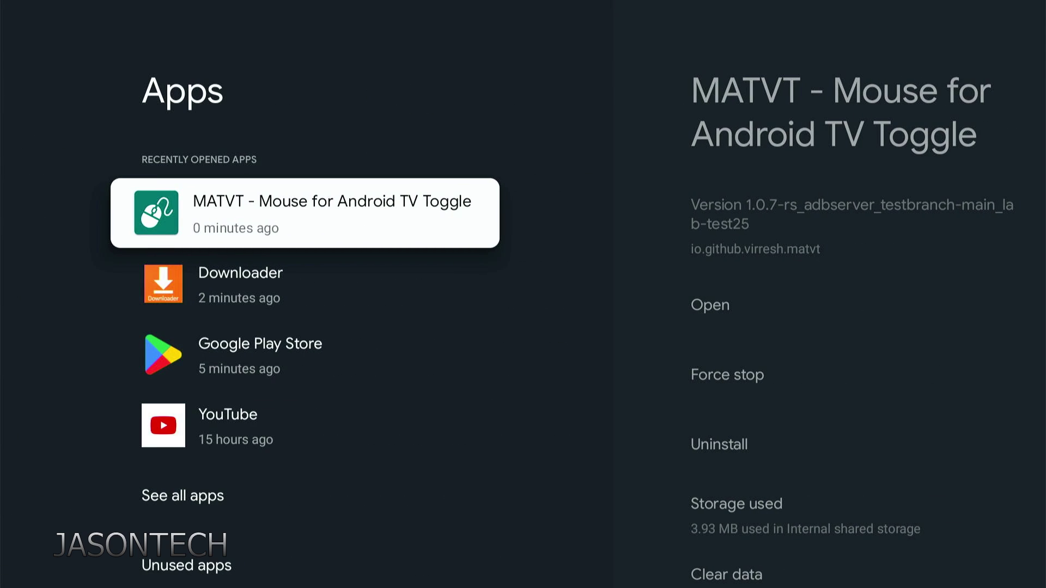
# Step: Open Special app access among the permission options in the Apps settings
pyautogui.press('Down')
pyautogui.press('Down')
pyautogui.press('Down')
pyautogui.press('Down')
pyautogui.press('Down')
pyautogui.press('Down')
pyautogui.press('Down')
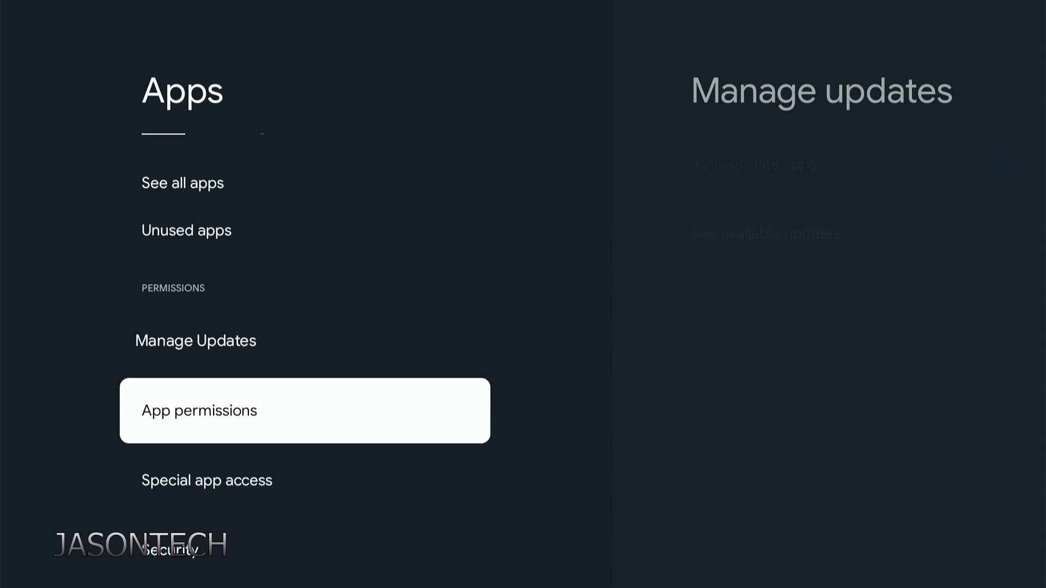
pyautogui.press('Down')
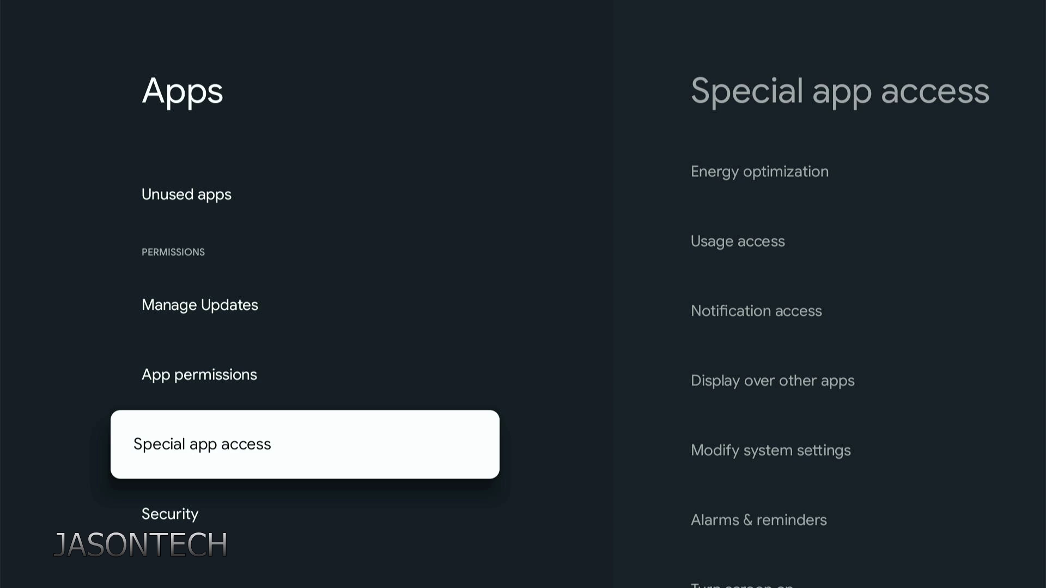
pyautogui.press('Return')
# Step: Allow MATVT - Mouse for Android TV Toggle to display over other apps
pyautogui.press('Down')
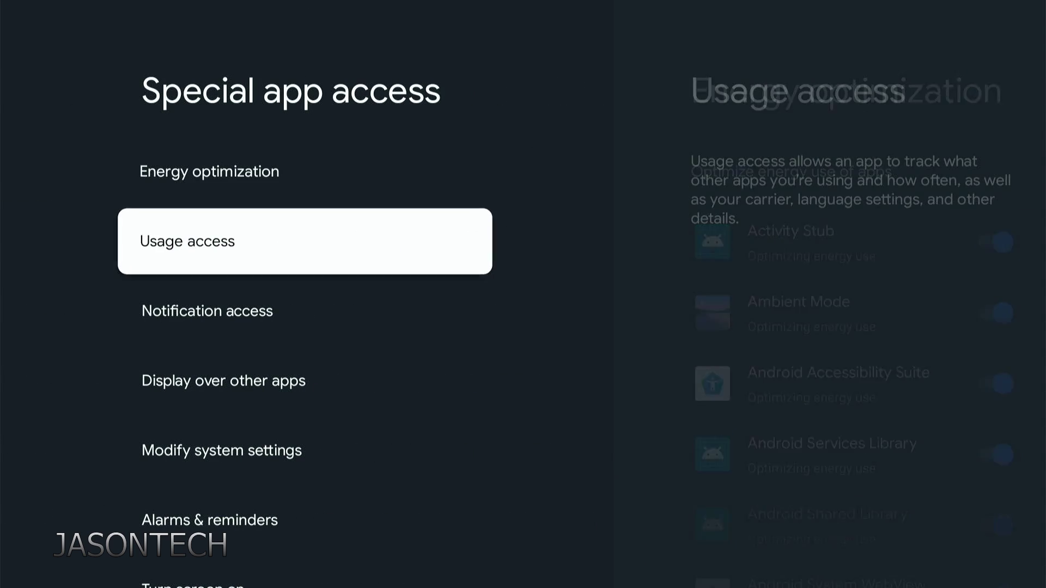
pyautogui.press('Down')
pyautogui.press('Down')
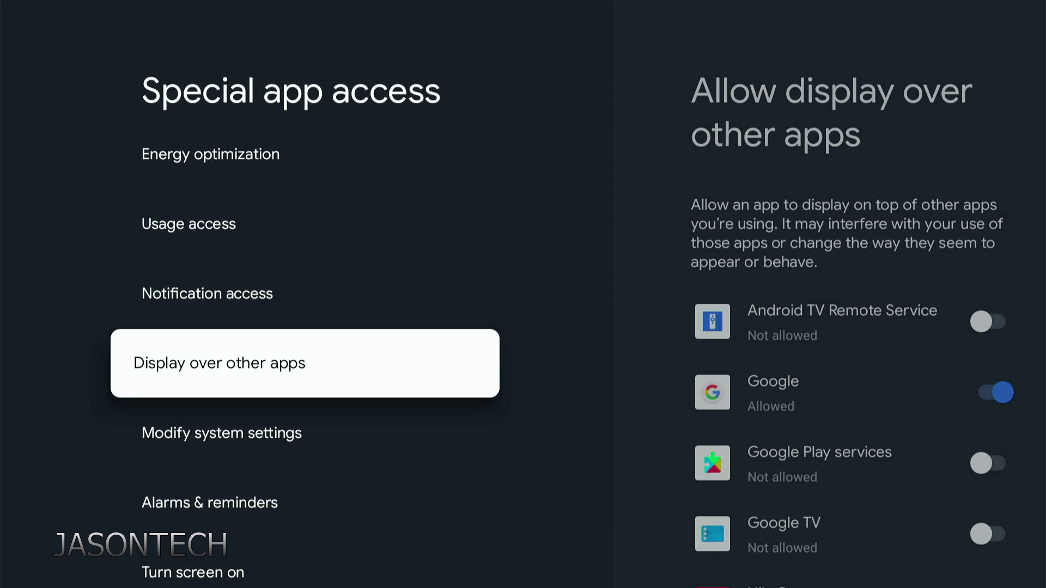
pyautogui.press('Return')
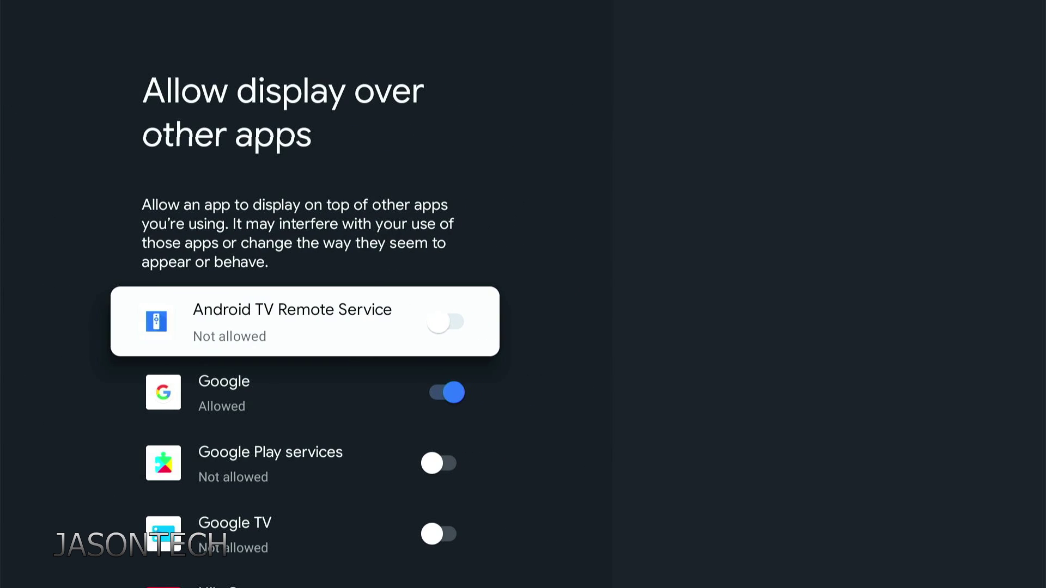
pyautogui.press('Down')
pyautogui.press('Down')
pyautogui.press('Down')
pyautogui.press('Down')
pyautogui.press('Down')
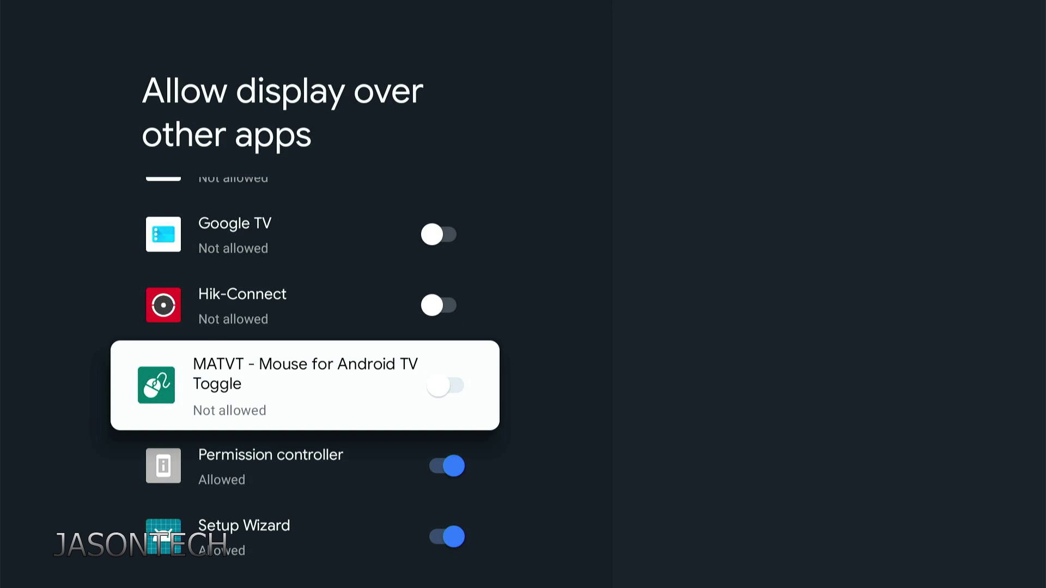
pyautogui.press('Return')
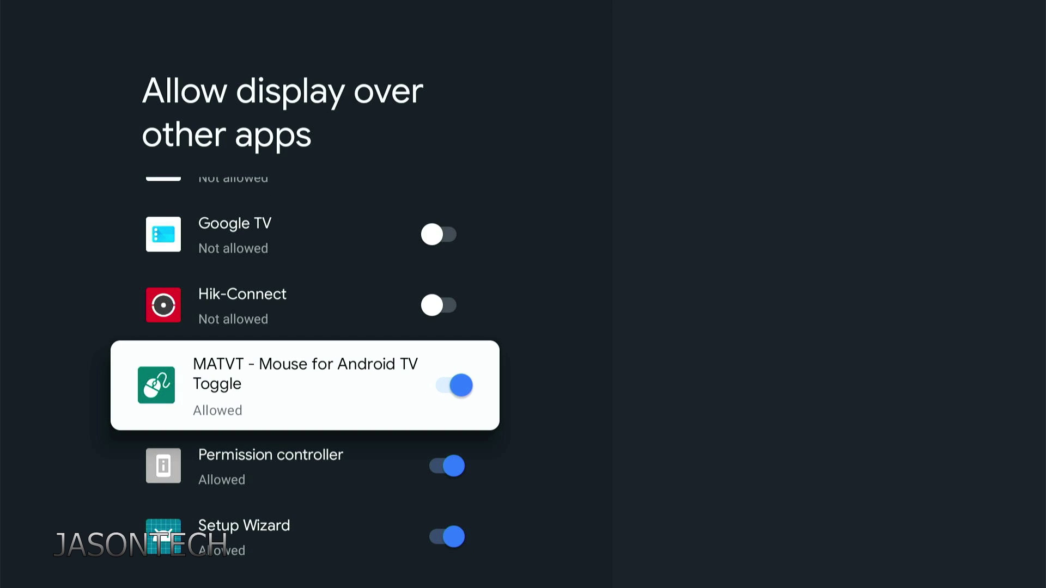
pyautogui.press('Escape')
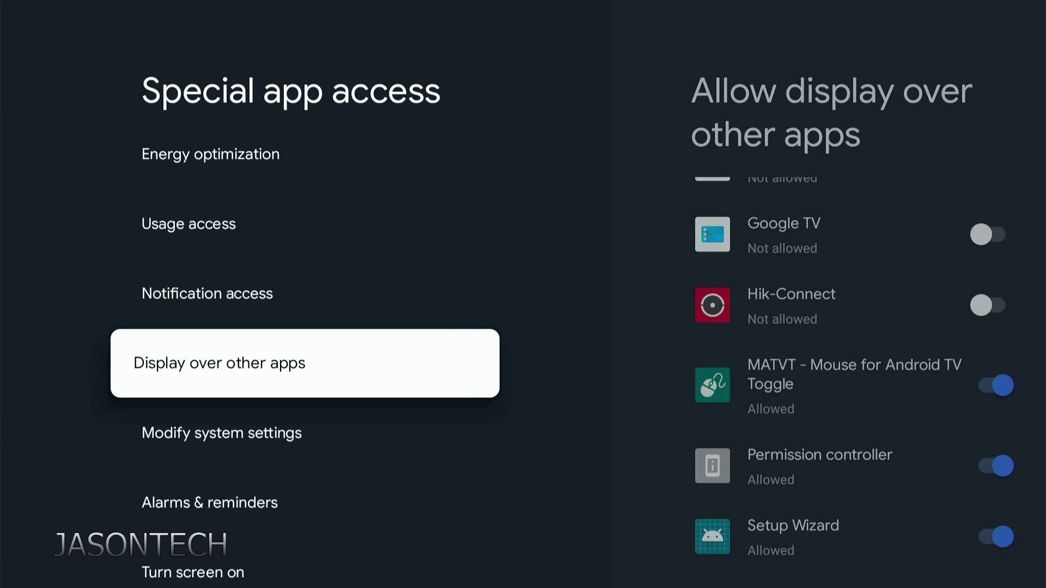
# Step: Leave the Apps settings and open Accessibility in the System settings
pyautogui.press('Escape')
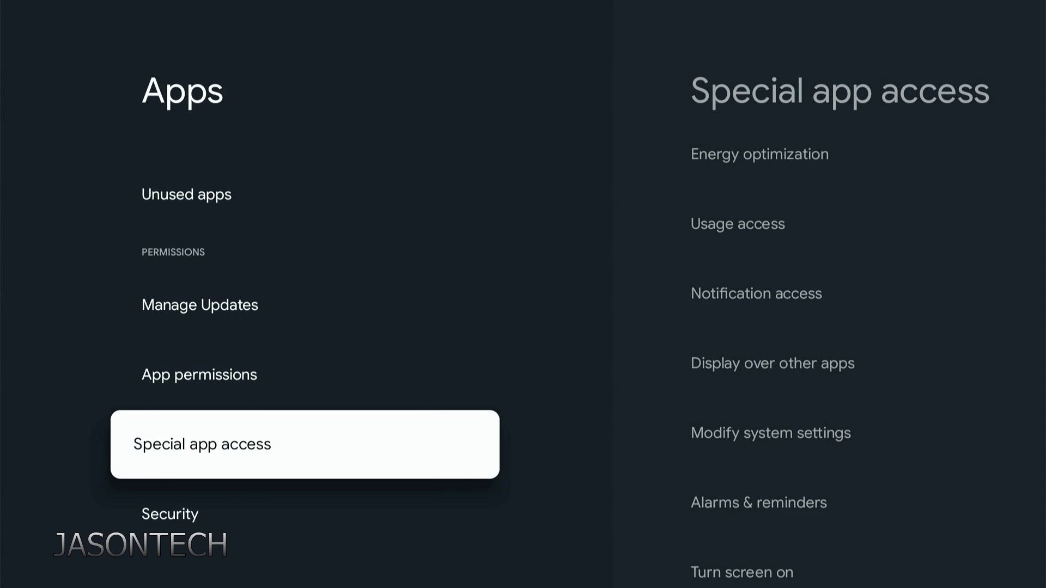
pyautogui.press('Escape')
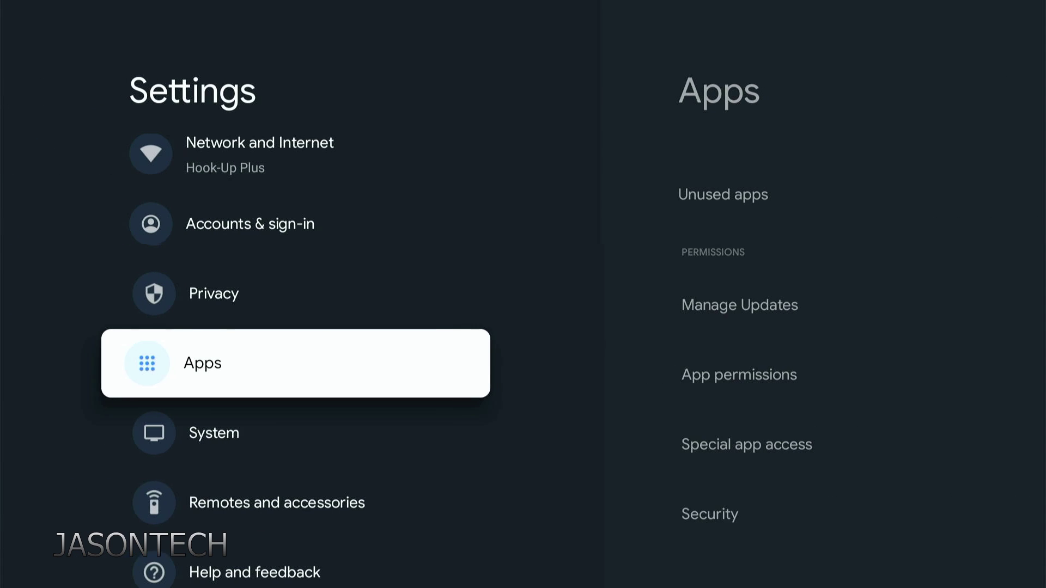
pyautogui.press('Down')
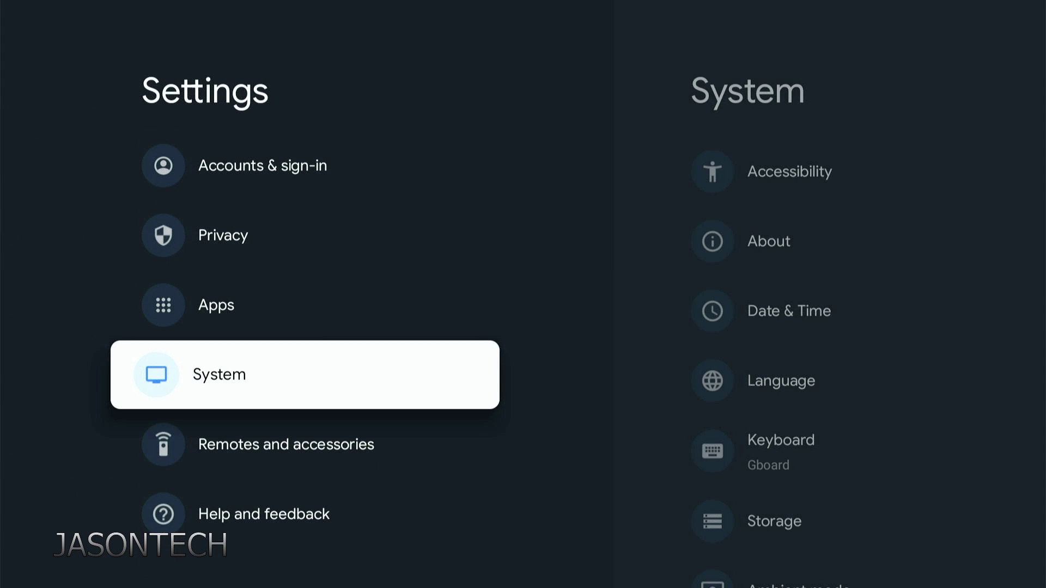
pyautogui.press('Return')
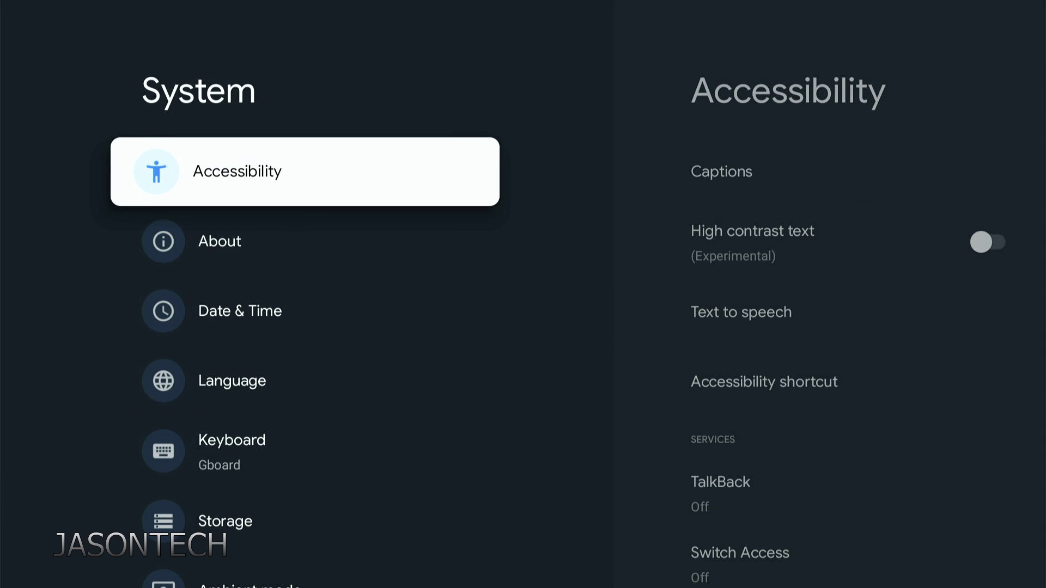
pyautogui.press('Return')
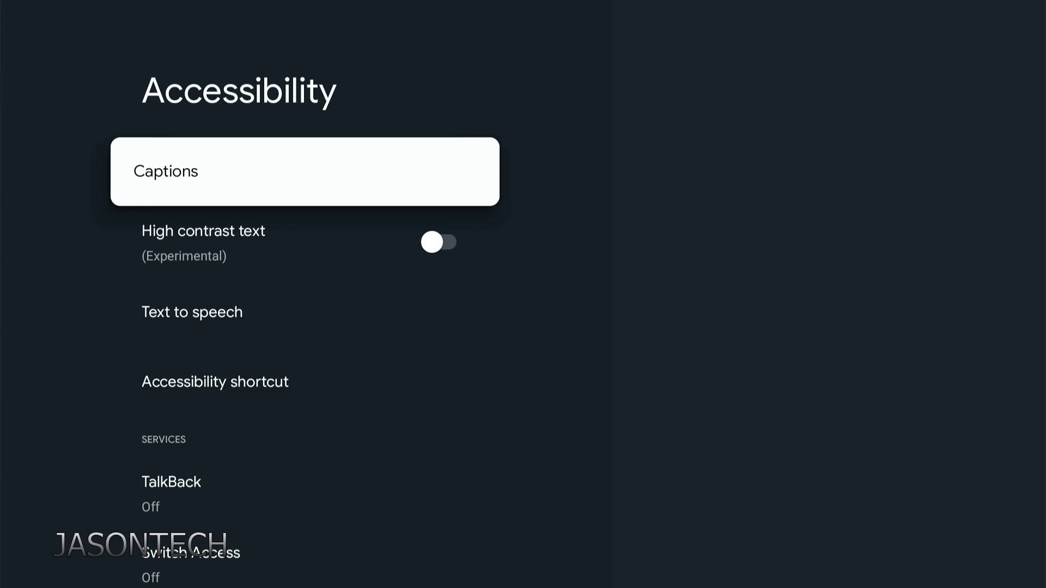
# Step: Enable Mouse Toggle Service under the Accessibility services and accept its usage confirmation
pyautogui.press('Down')
pyautogui.press('Down')
pyautogui.press('Down')
pyautogui.press('Down')
pyautogui.press('Down')
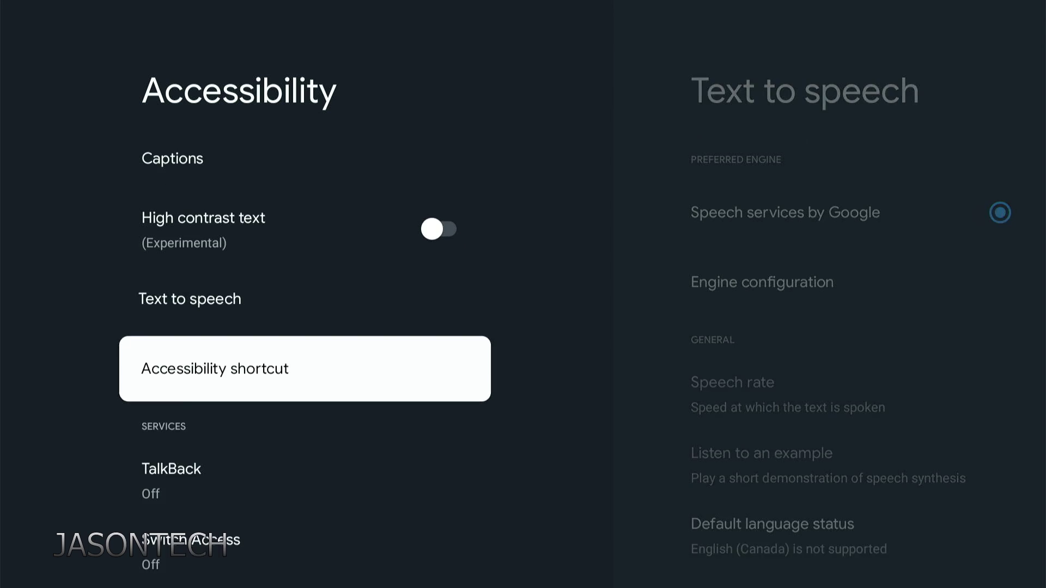
pyautogui.press('Down')
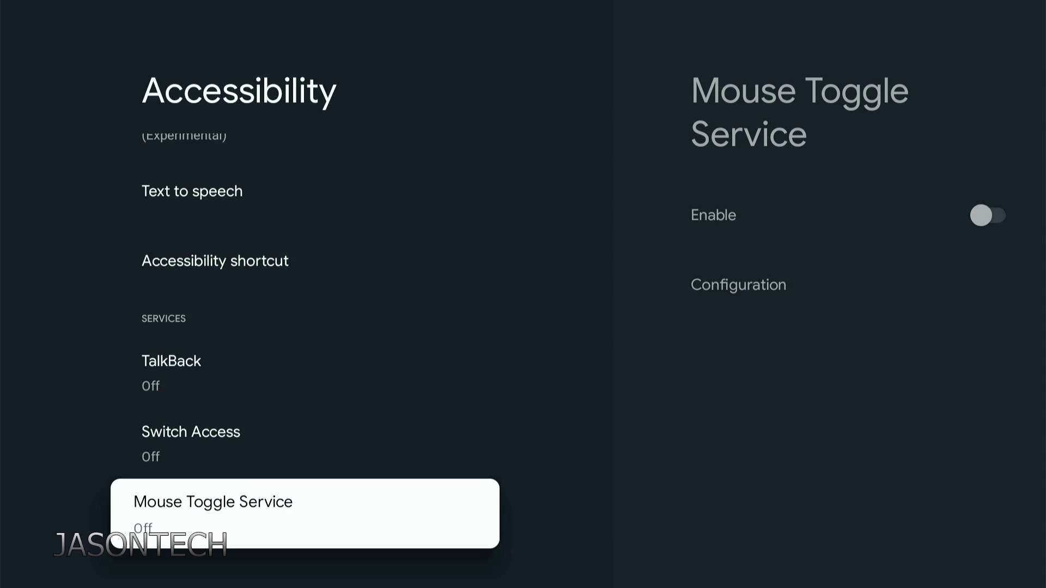
pyautogui.press('Return')
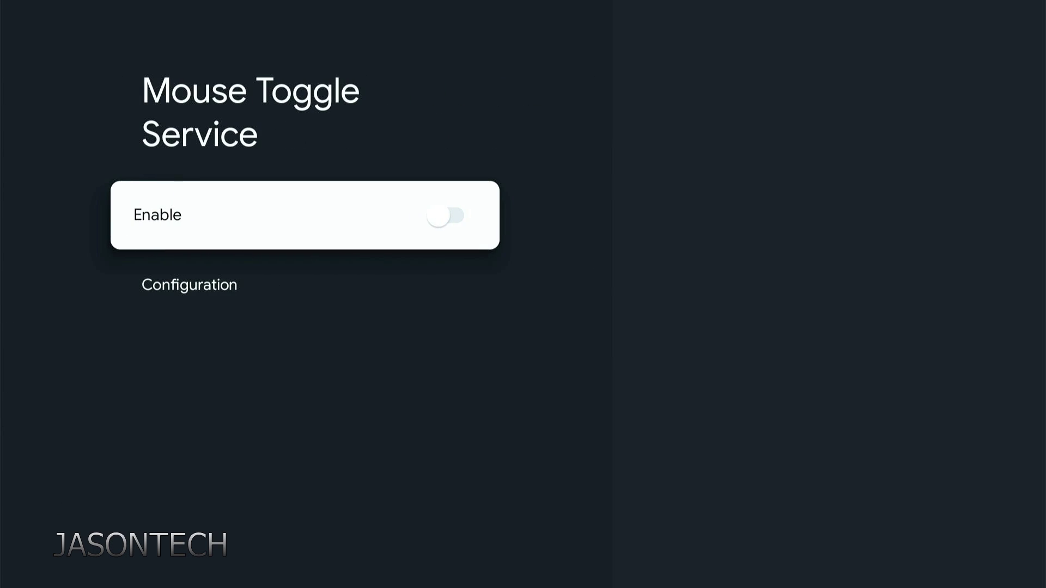
pyautogui.press('Return')
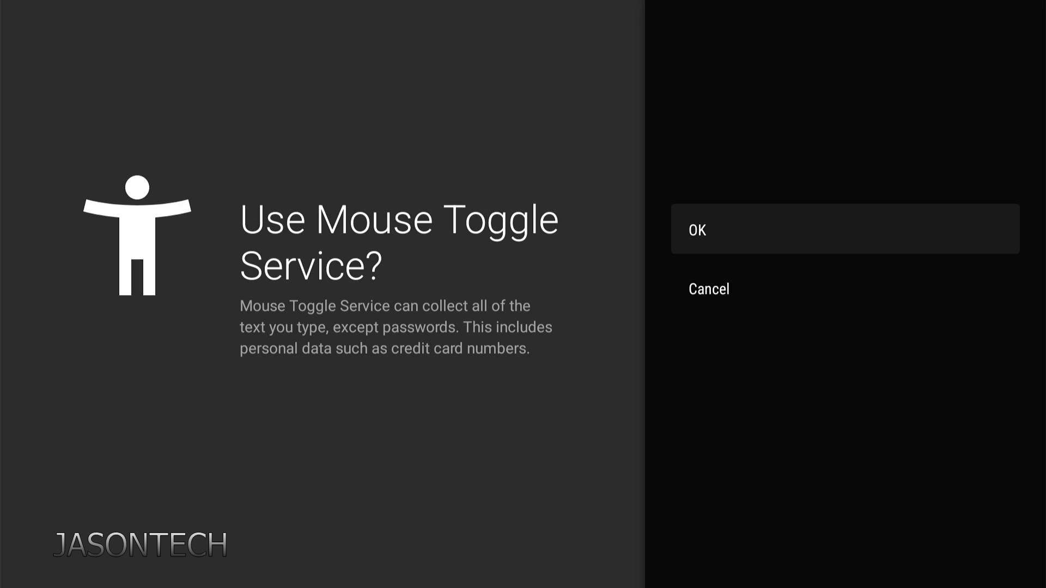
pyautogui.press('Return')
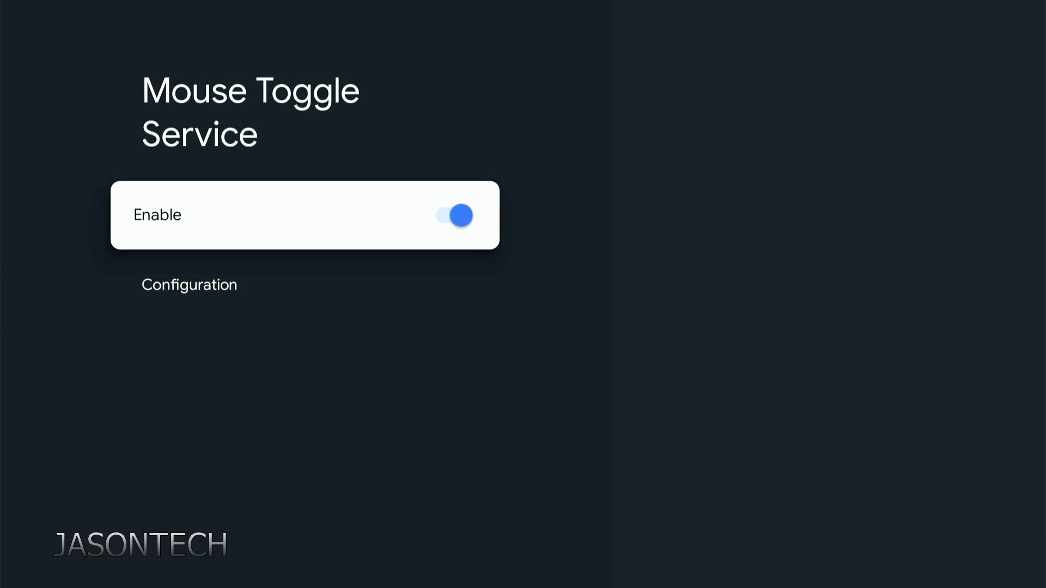
# Step: Leave the Accessibility settings and open Developer options in the System settings
pyautogui.press('Escape')
pyautogui.press('Escape')
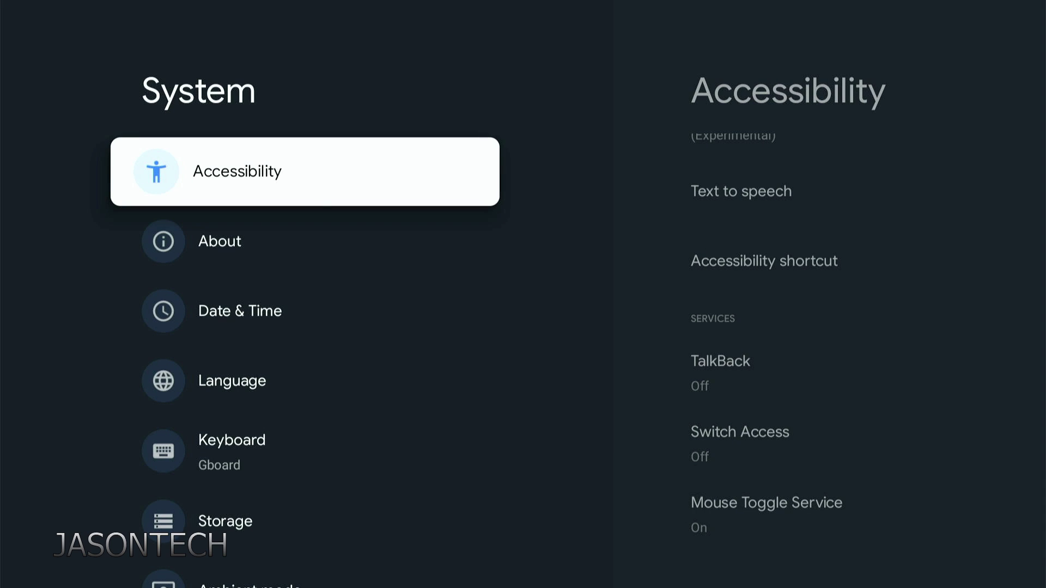
pyautogui.press('Down')
pyautogui.press('Down')
pyautogui.press('Down')
pyautogui.press('Down')
pyautogui.press('Down')
pyautogui.press('Down')
pyautogui.press('Down')
pyautogui.press('Down')
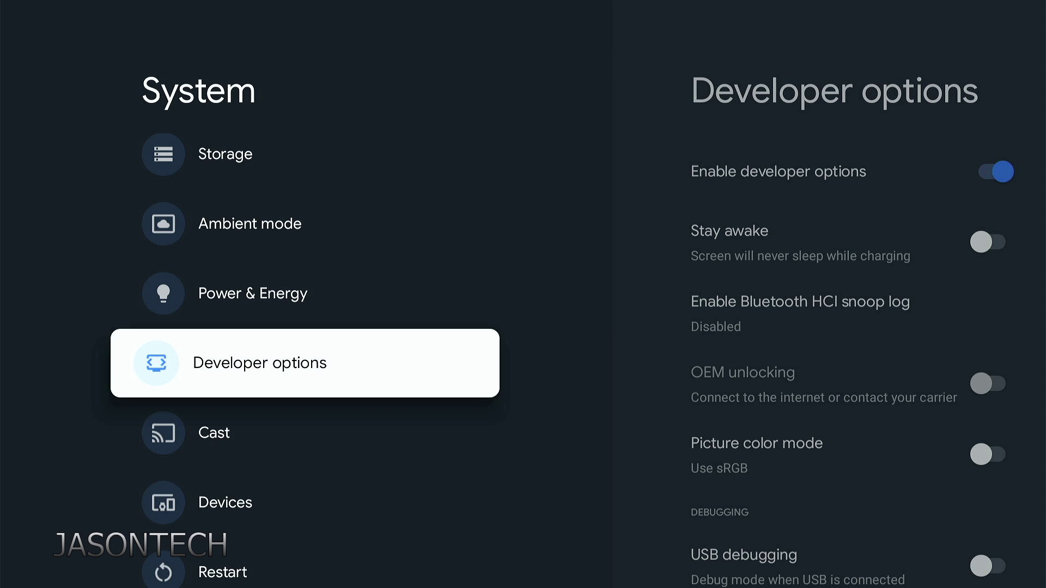
pyautogui.press('Return')
# Step: Turn on USB debugging in the Developer options and confirm allowing it
pyautogui.press('Down')
pyautogui.press('Down')
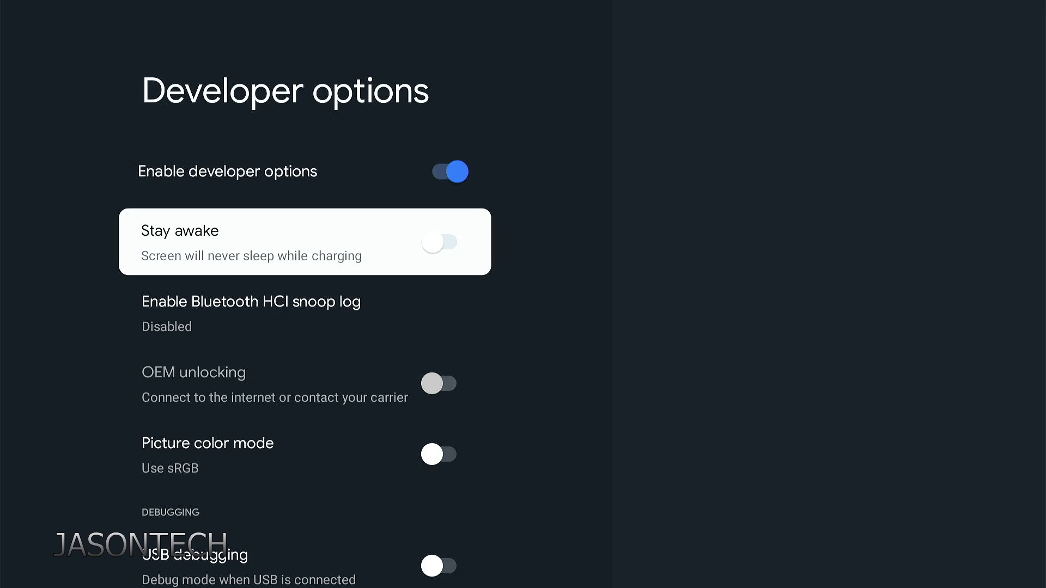
pyautogui.press('Down')
pyautogui.press('Down')
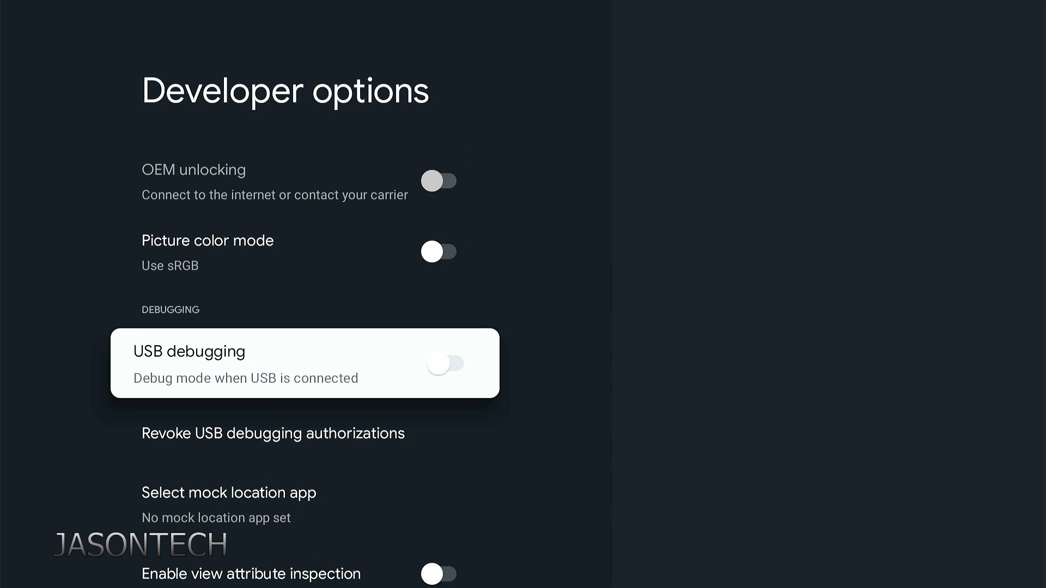
pyautogui.press('Return')
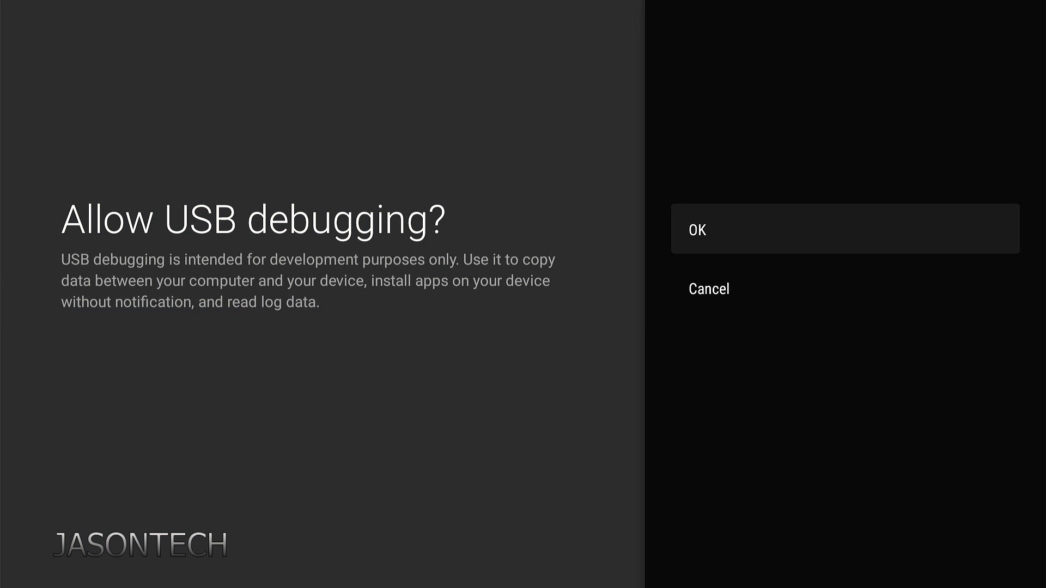
pyautogui.press('Return')
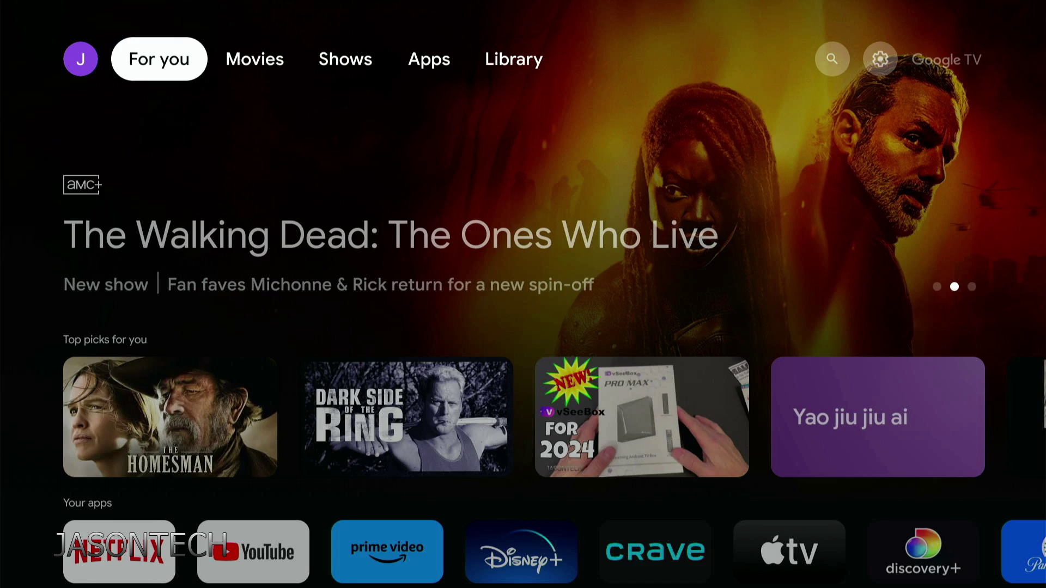
# Step: Launch MATVT - Mouse for Android TV Toggle from the Your apps row of the home screen
pyautogui.press('Down')
pyautogui.press('Down')
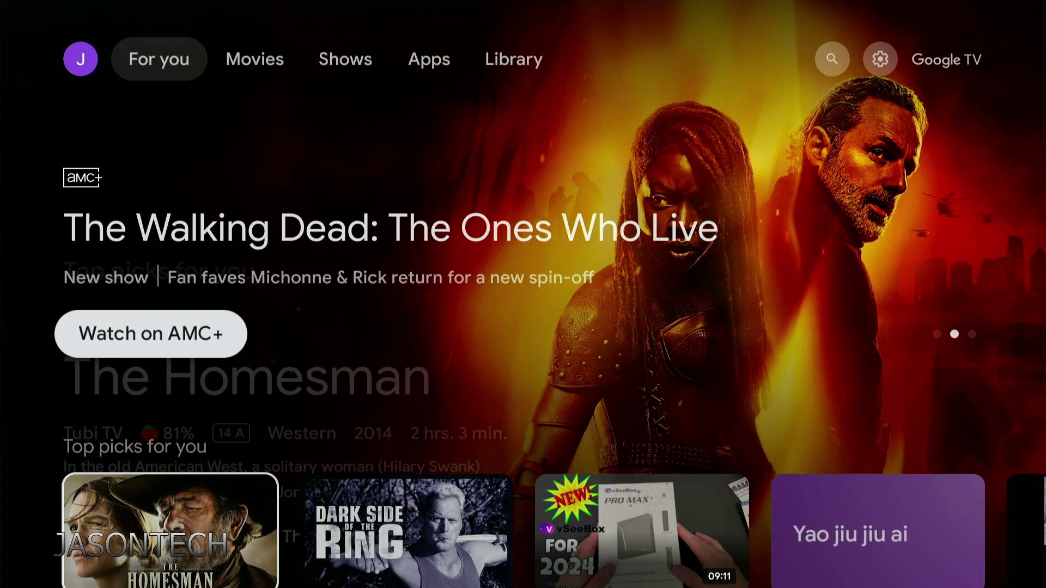
pyautogui.press('Down')
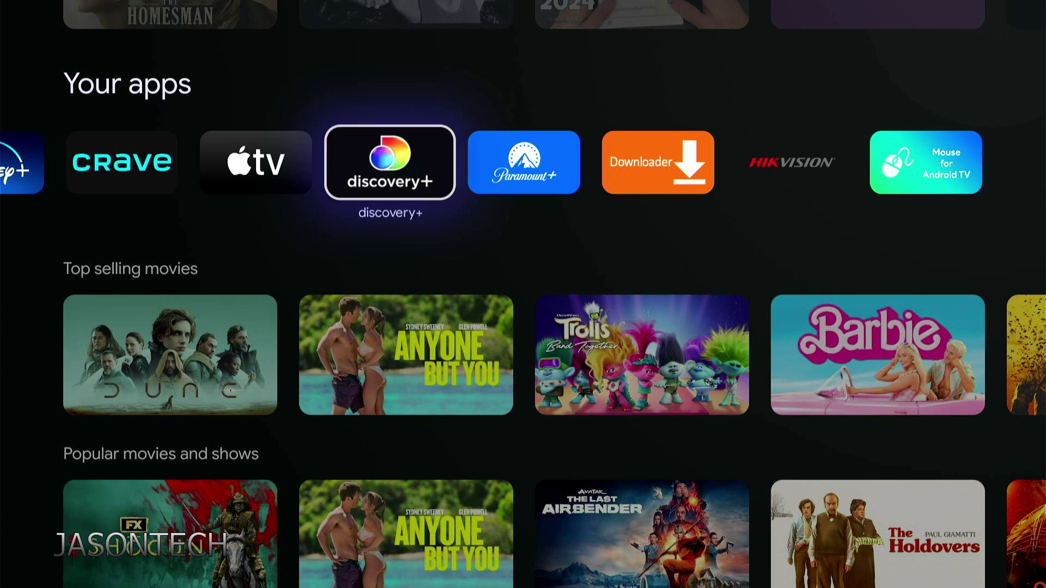
pyautogui.press('Right')
pyautogui.press('Right')
pyautogui.press('Right')
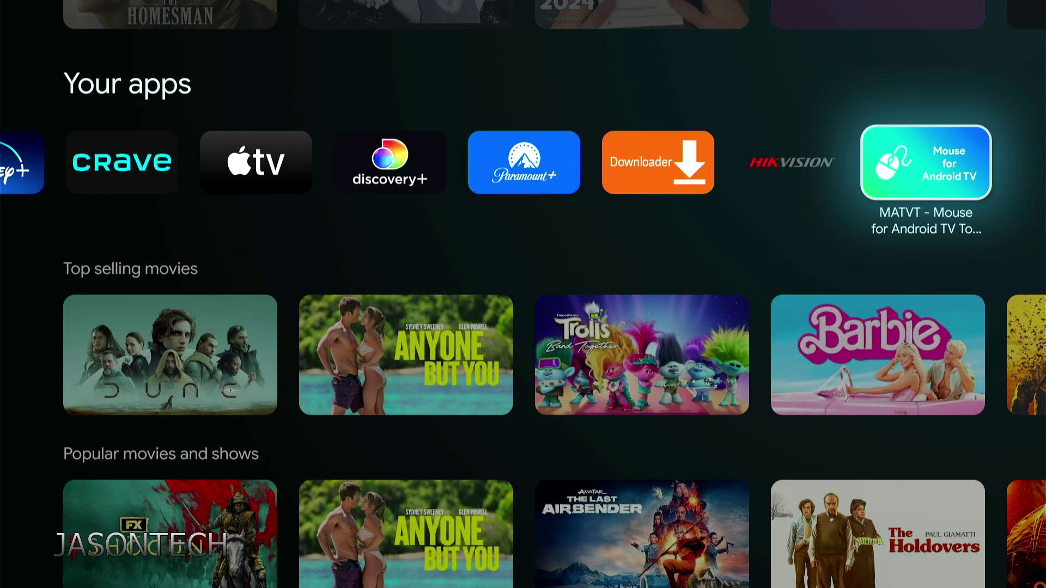
pyautogui.press('Return')
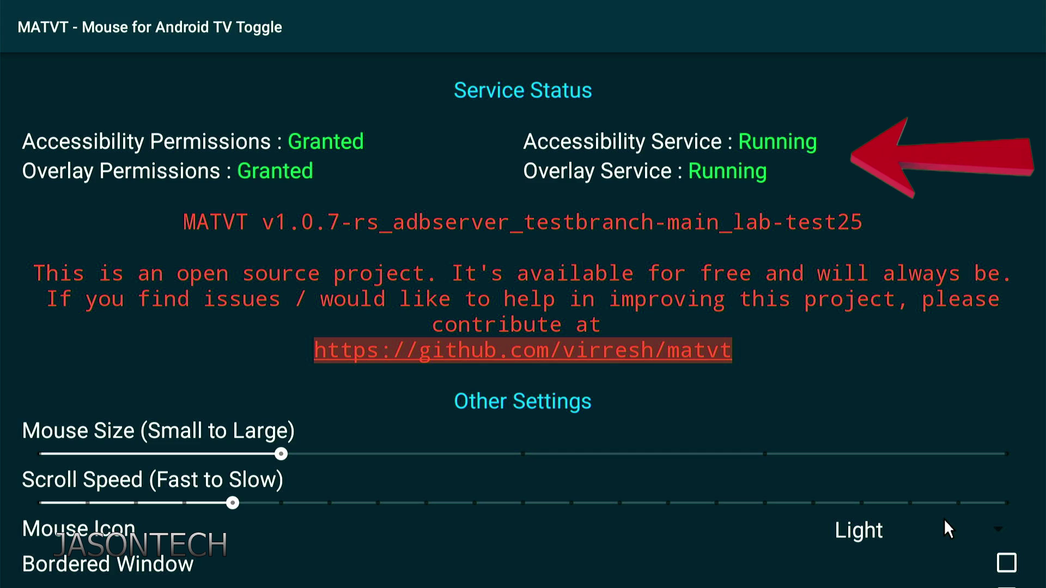
# Step: Examine the service status and the mouse size, scroll speed, icon and Boss Key options under Other Settings
pyautogui.press('Down')
pyautogui.press('Down')
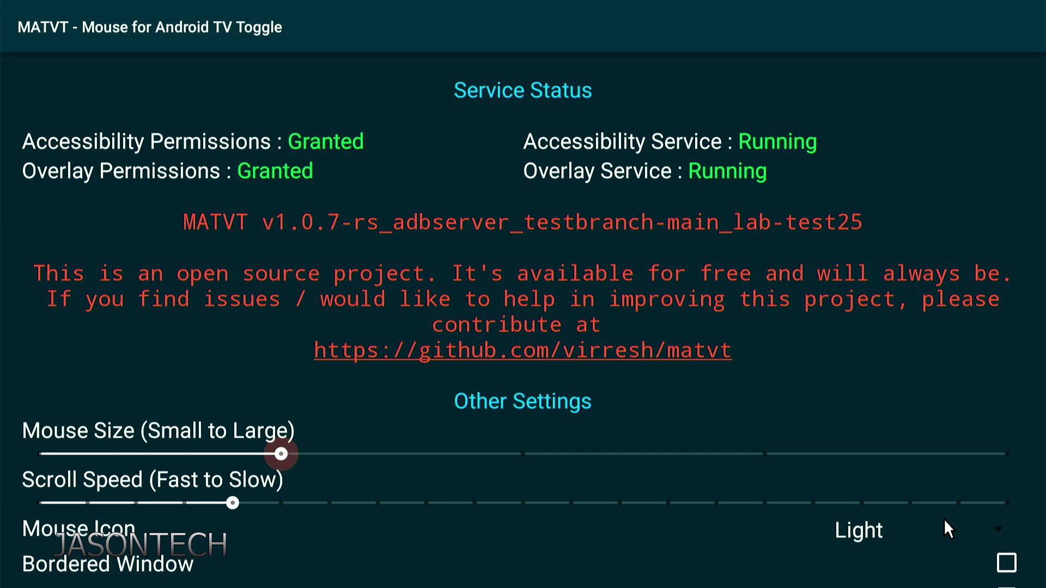
pyautogui.press('Down')
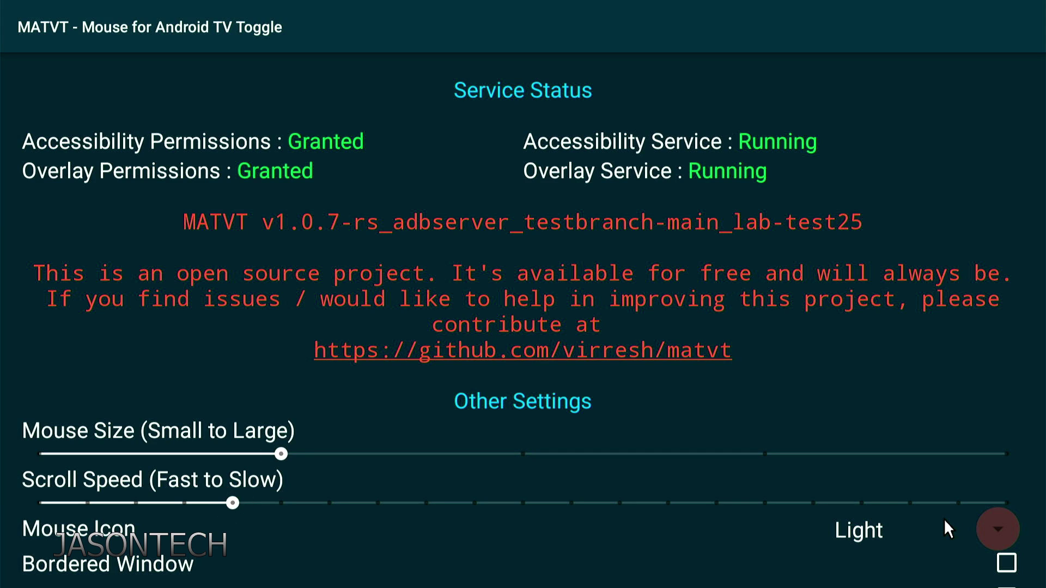
pyautogui.press('Up')
pyautogui.press('Up')
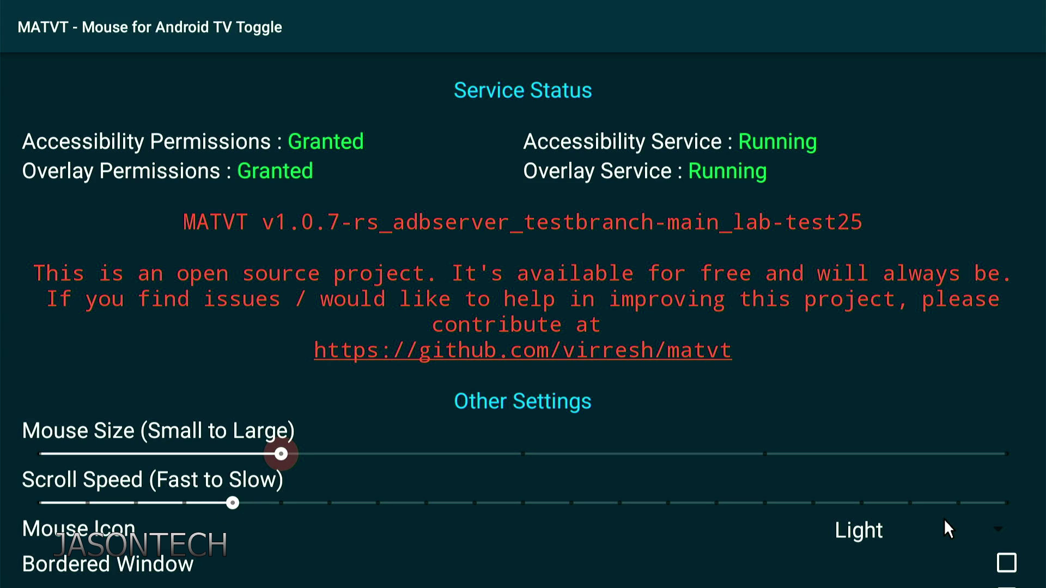
pyautogui.press('Down')
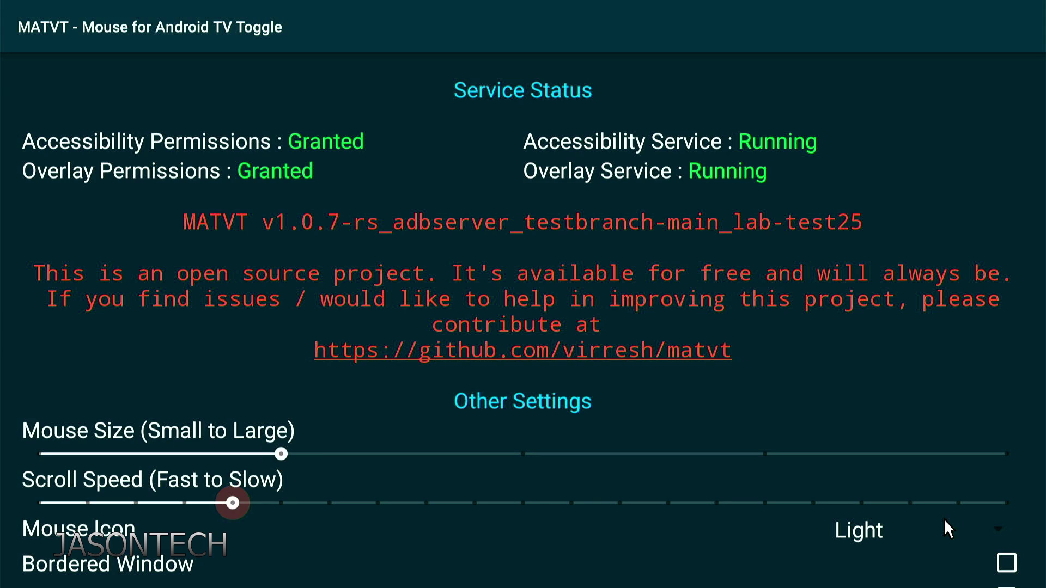
pyautogui.press('Down')
pyautogui.press('Down')
pyautogui.press('Down')
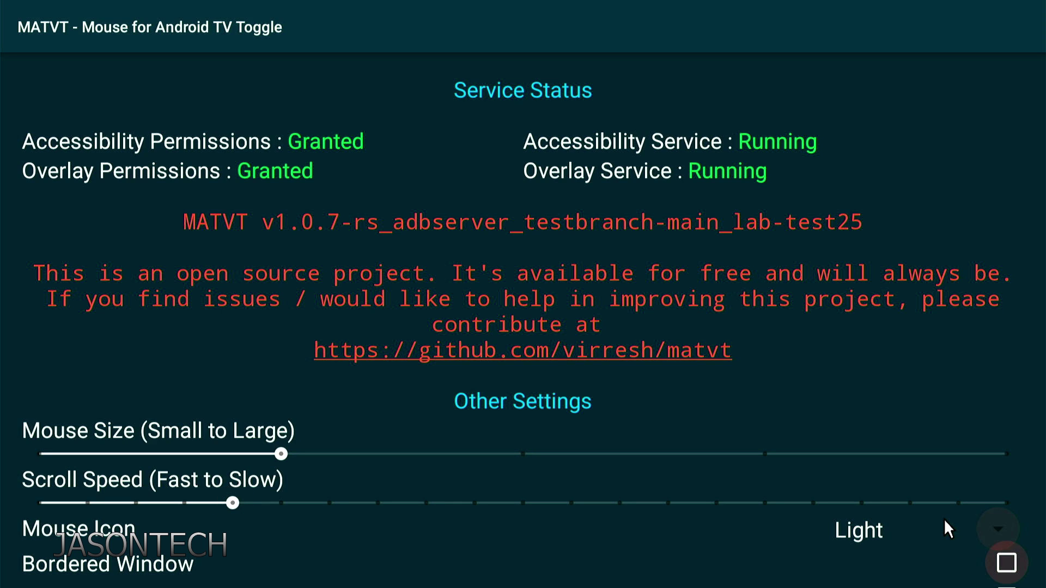
pyautogui.press('Down')
pyautogui.press('Down')
pyautogui.press('Down')
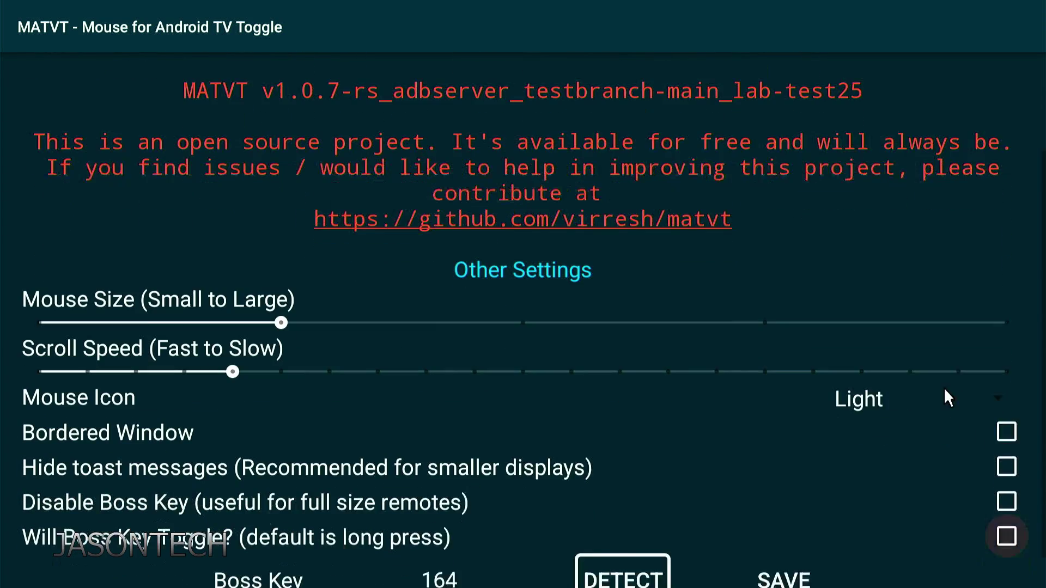
# Step: Enable the Bordered Window and Will Boss Key Toggle options
pyautogui.press('Up')
pyautogui.press('Up')
pyautogui.press('Up')
pyautogui.press('Up')
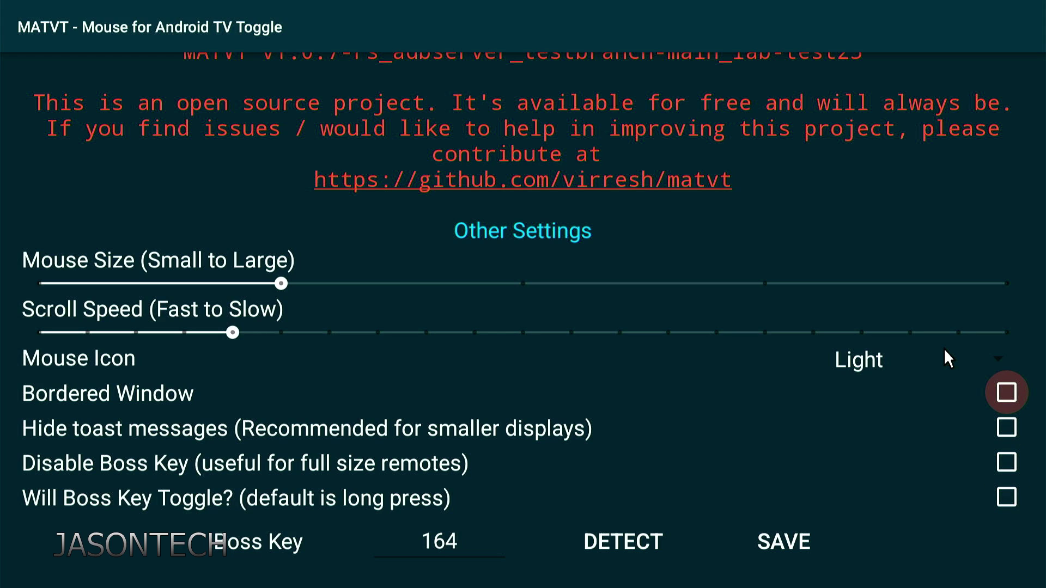
pyautogui.press('Return')
pyautogui.press('Down')
pyautogui.press('Down')
pyautogui.press('Down')
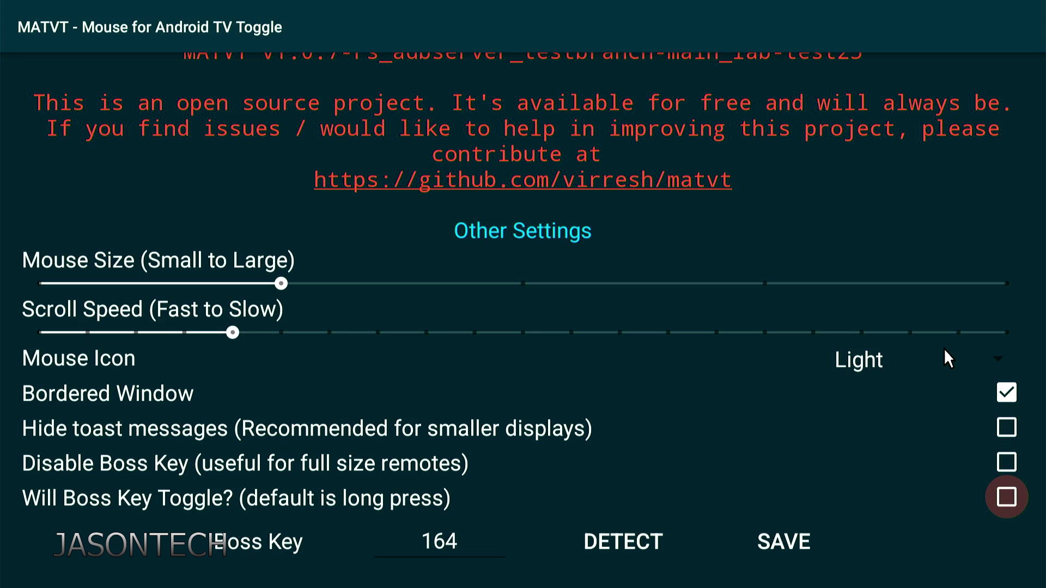
pyautogui.press('Return')
# Step: Try to detect the remote's YouTube button as the Boss Key and cancel the YouTube shortcut prompt
pyautogui.press('Down')
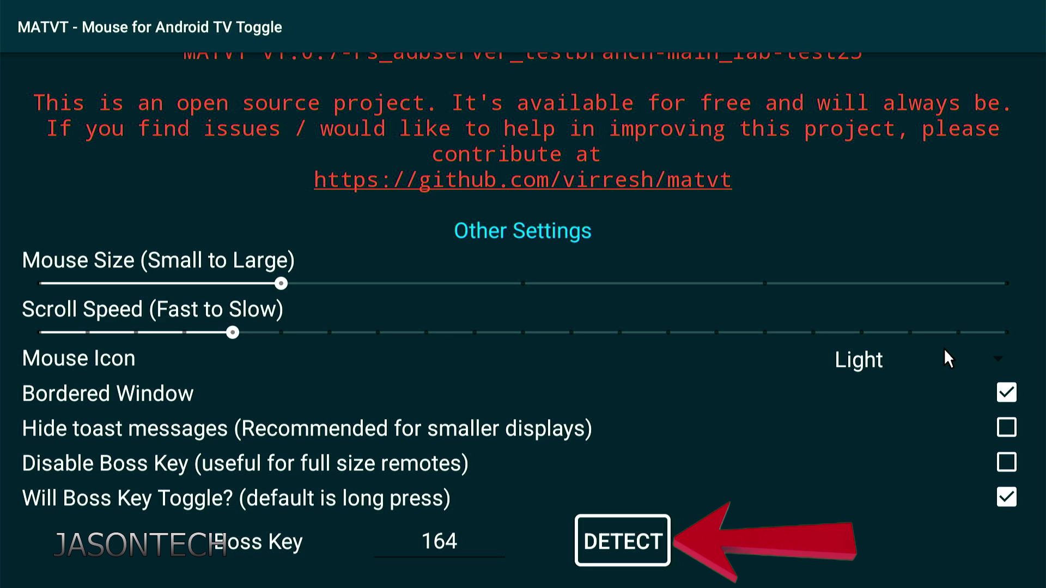
pyautogui.press('Return')
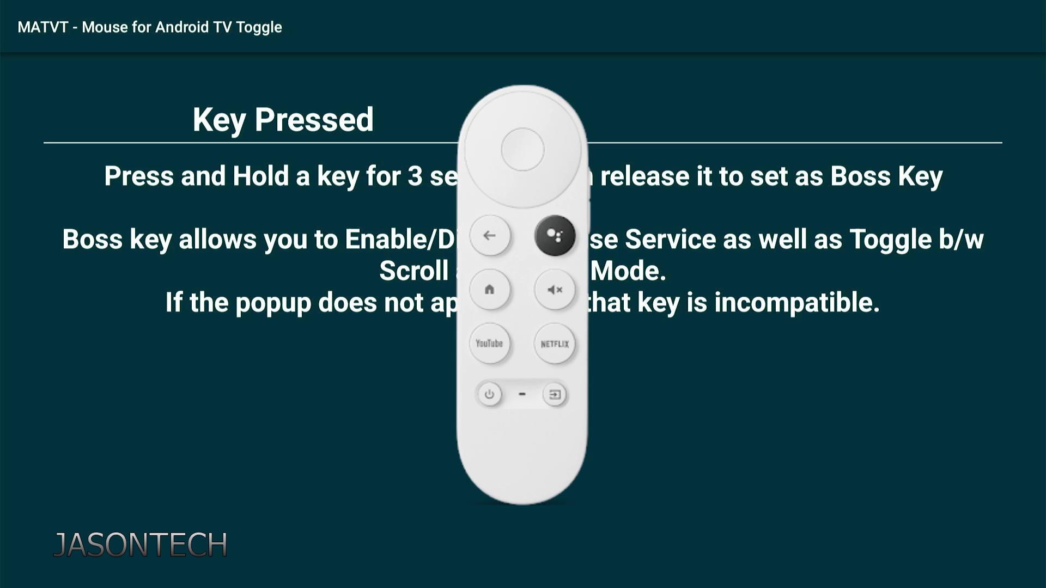
pyautogui.press('XF86Launch3')
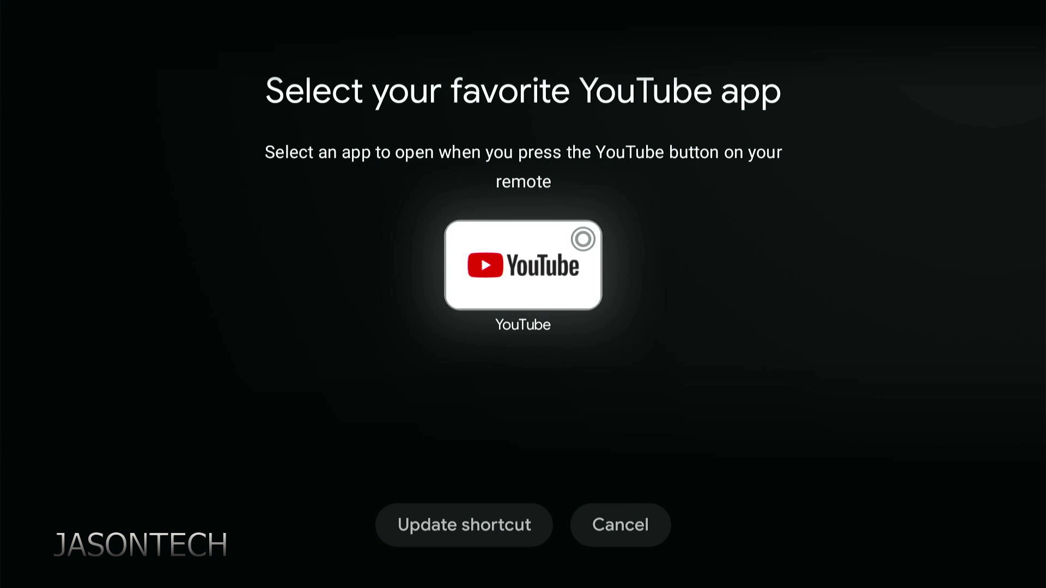
pyautogui.press('Down')
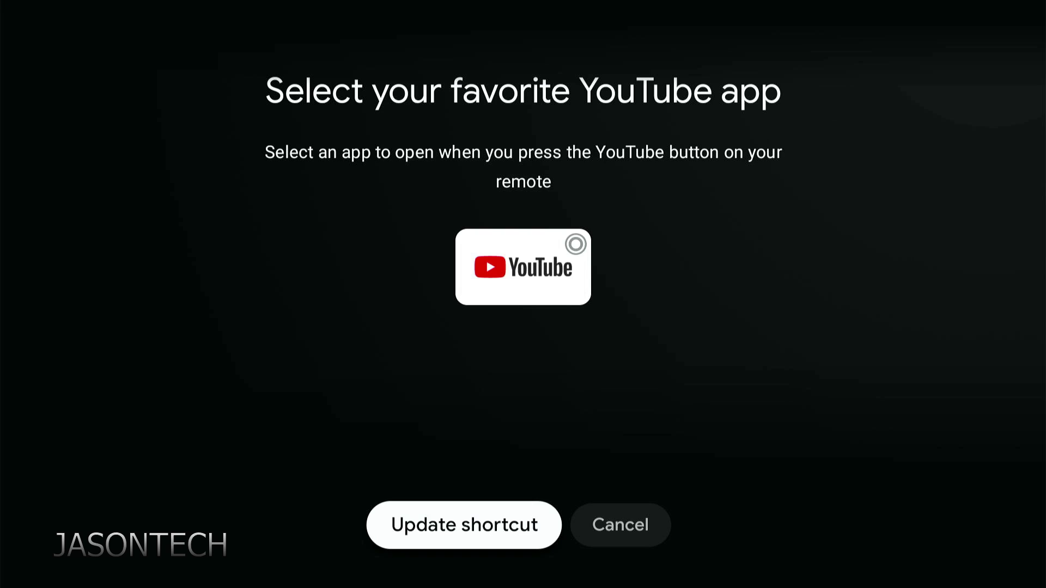
pyautogui.press('Right')
pyautogui.press('Return')
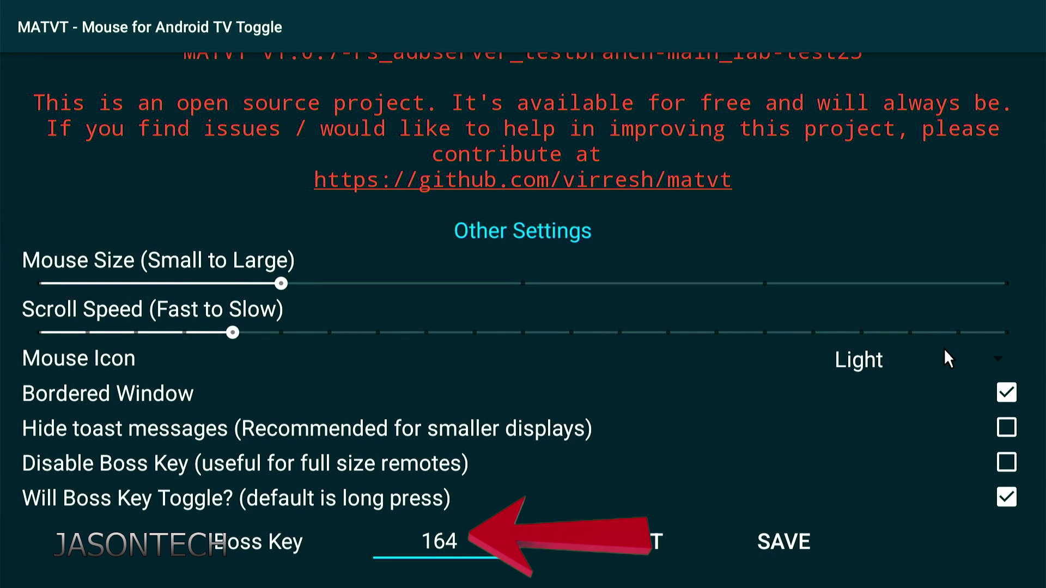
# Step: Set the Boss Key value to 190 and save it
pyautogui.press('Return')
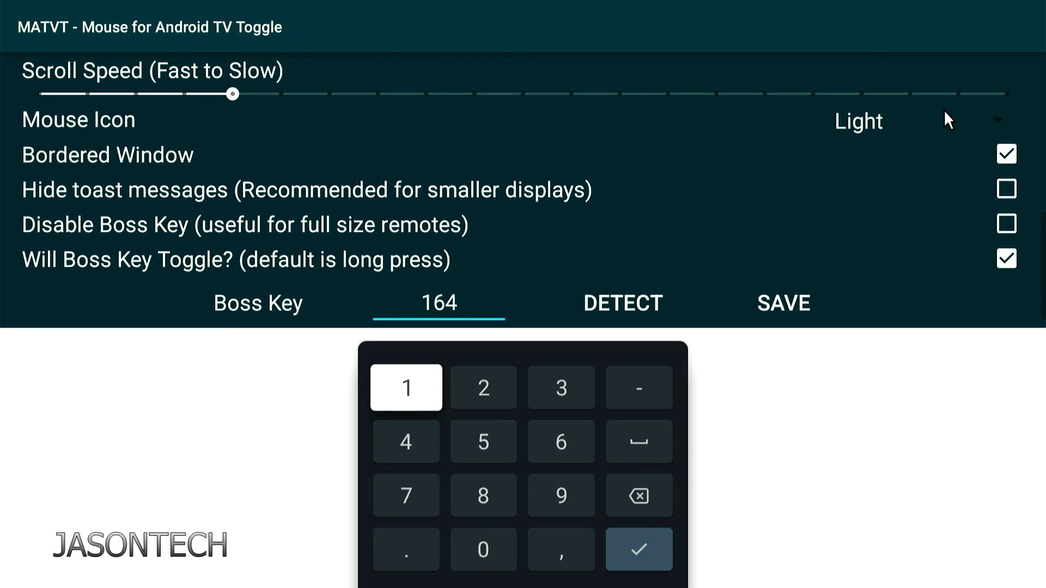
pyautogui.press('Down')
pyautogui.press('Down')
pyautogui.press('Left')
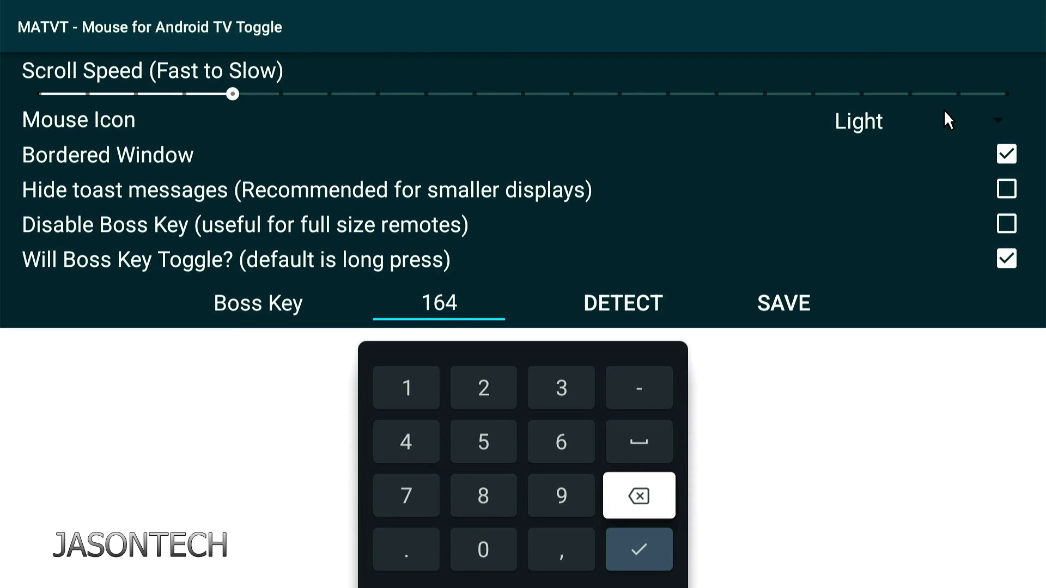
pyautogui.press('Return')
pyautogui.press('Return')
pyautogui.press('Left')
pyautogui.press('Return')
pyautogui.press('Down')
pyautogui.press('Left')
pyautogui.press('Return')
pyautogui.press('Right')
pyautogui.press('Right')
pyautogui.press('Return')
pyautogui.press('Right')
pyautogui.press('Right')
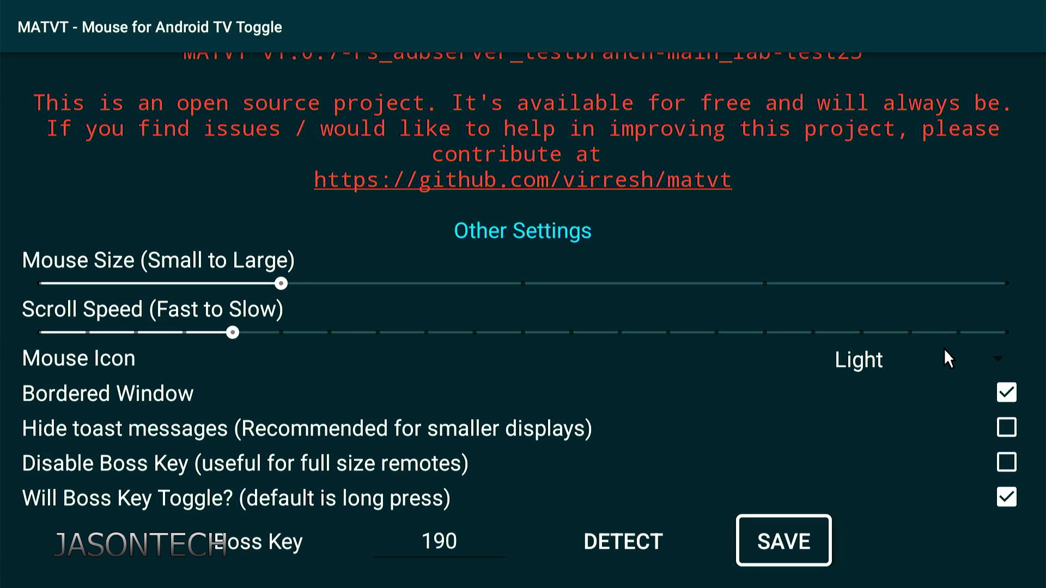
pyautogui.press('Return')
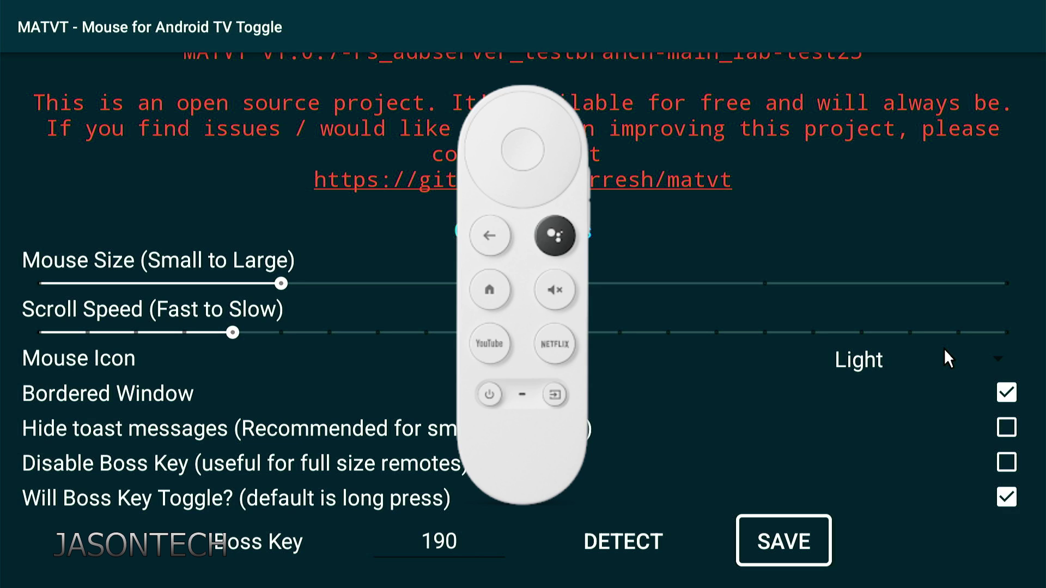
# Step: Allow the USB debugging request with Always allow from this computer enabled
pyautogui.press('Right')
pyautogui.press('Up')
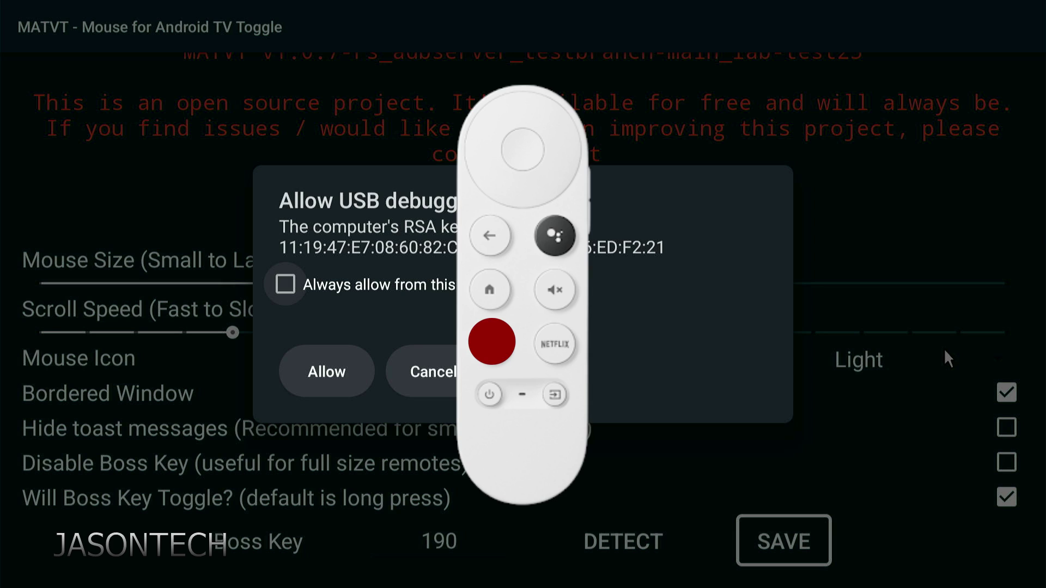
pyautogui.press('Down')
pyautogui.press('Up')
pyautogui.press('Return')
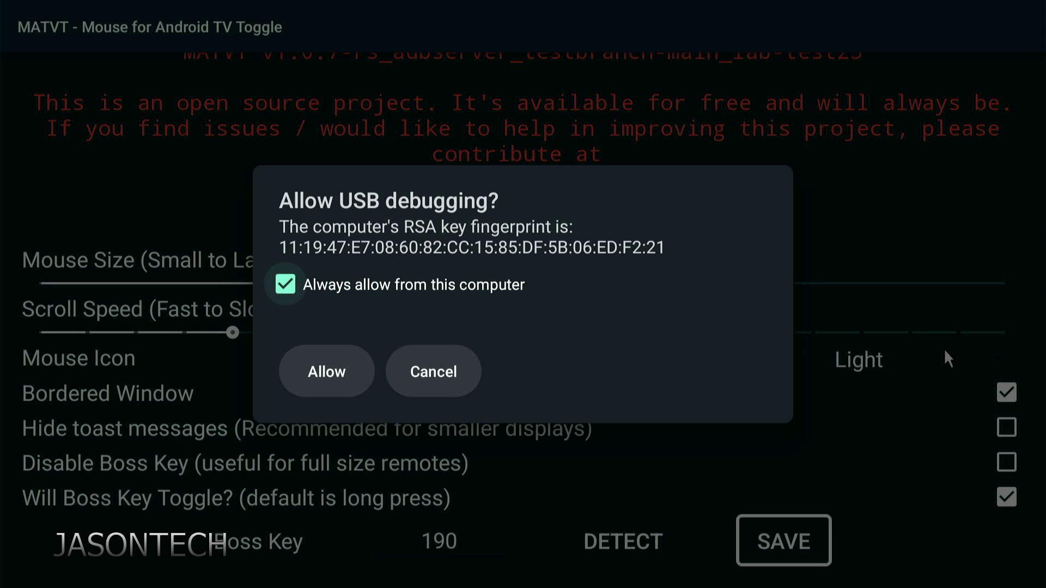
pyautogui.press('Down')
pyautogui.press('Left')
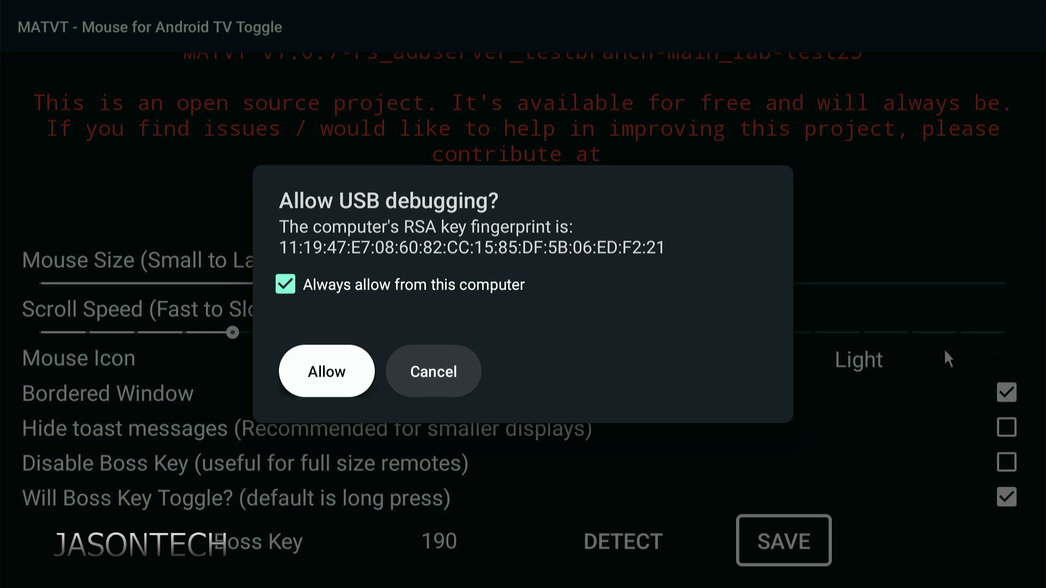
pyautogui.press('Return')
# Step: Turn on Mouse Mode with the Boss Key, test moving the pointer over the settings, and turn it off again
pyautogui.press('F3')
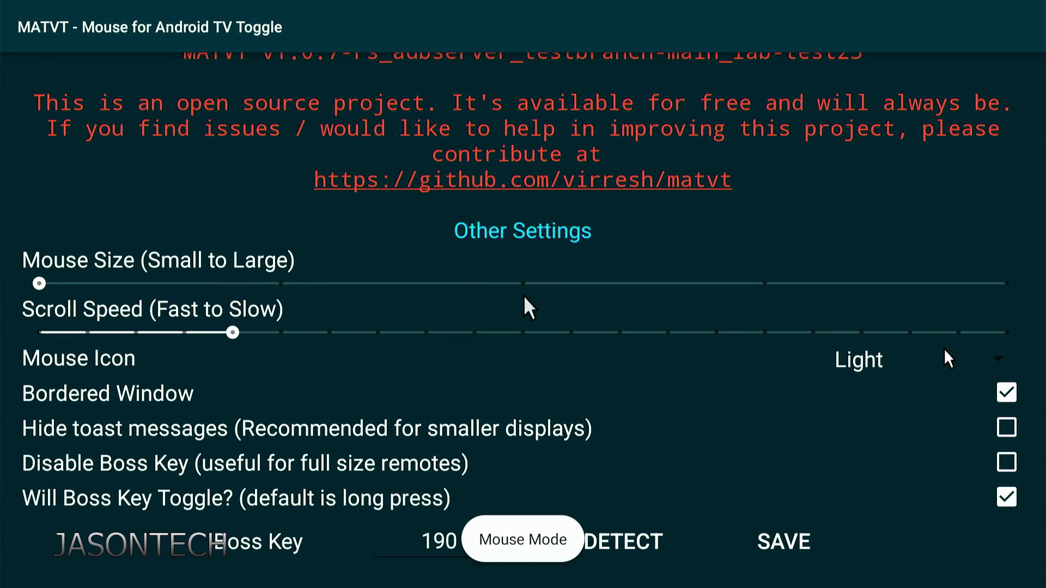
pyautogui.press('Up')
pyautogui.press('Left')
pyautogui.press('Left')
pyautogui.press('Down')
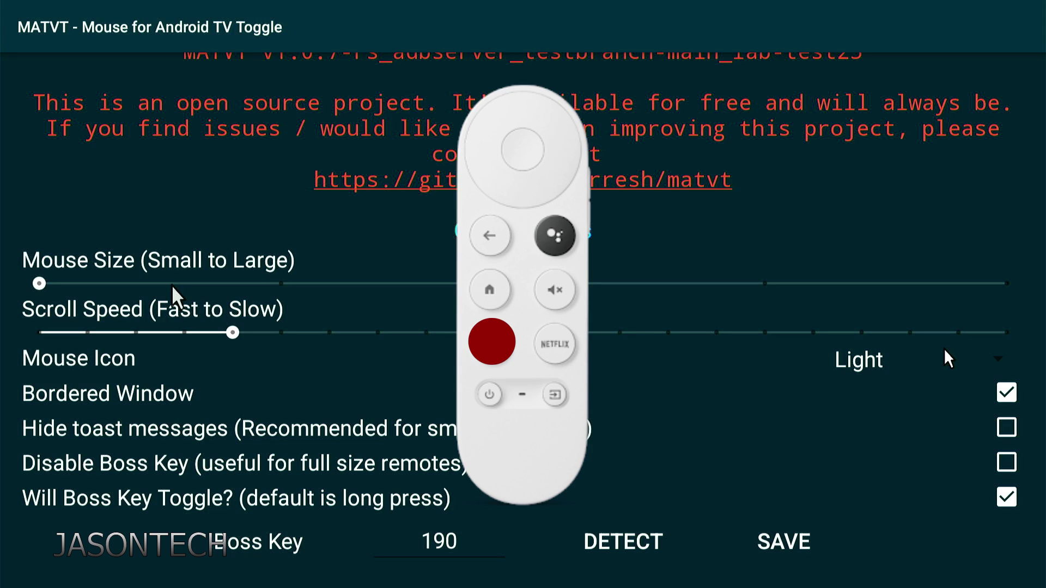
pyautogui.press('Menu')
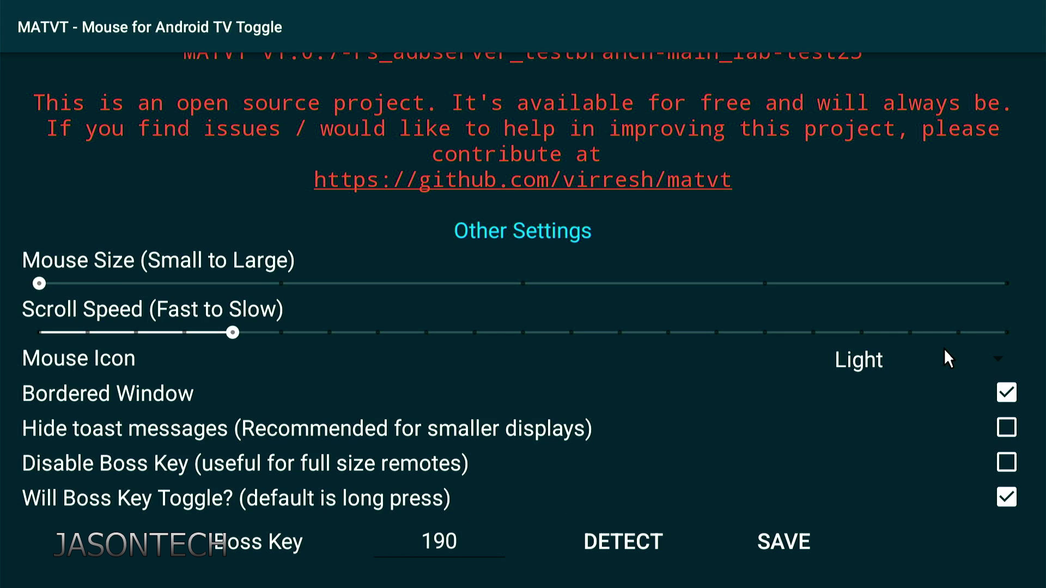
# Step: Turn the mouse pointer back on and exit to the Google TV home screen
pyautogui.press('Menu')
pyautogui.press('Back')
pyautogui.press('Back')
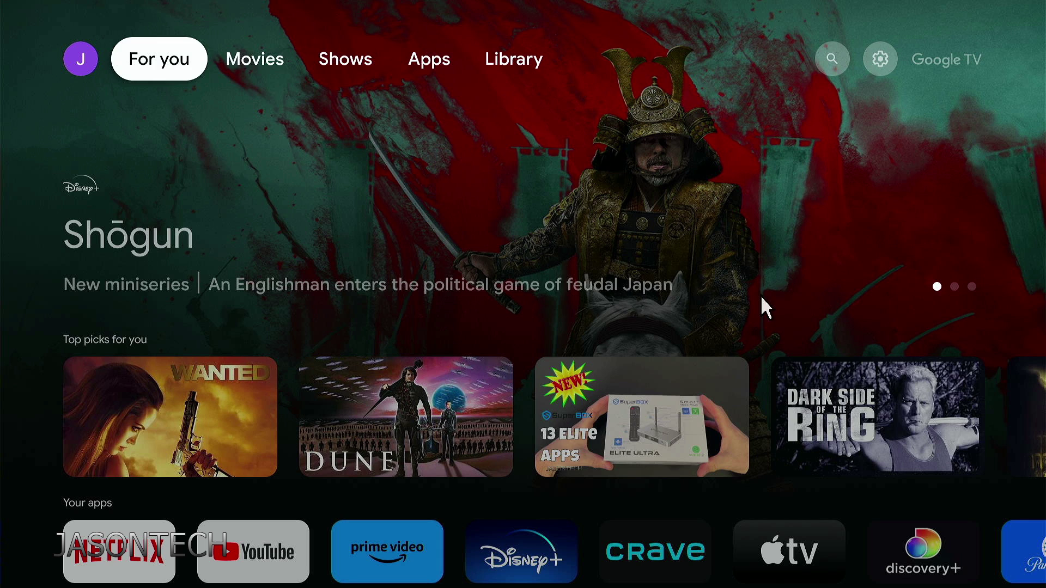